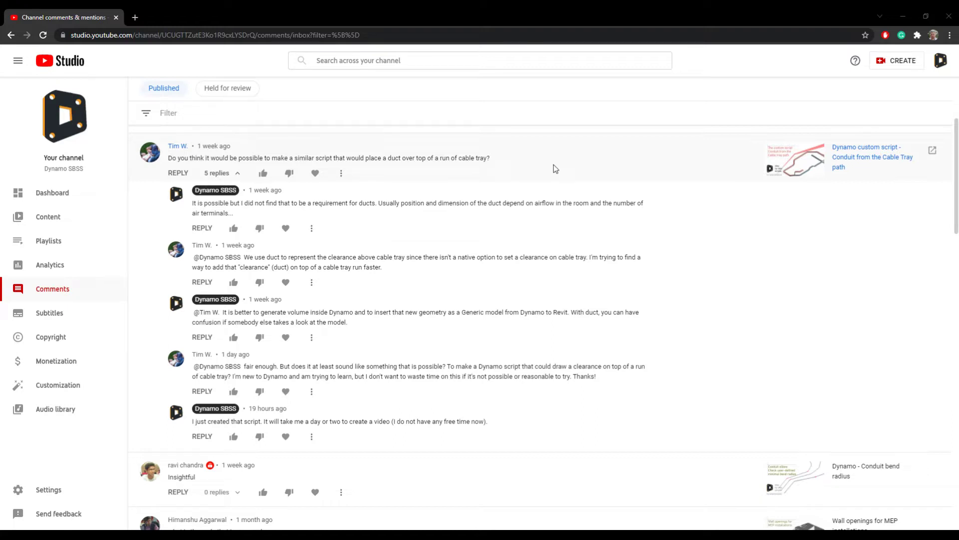
- Minimize the browser showing the YouTube Studio comments to bring the Revit 3D view forward
left_click(902, 17)
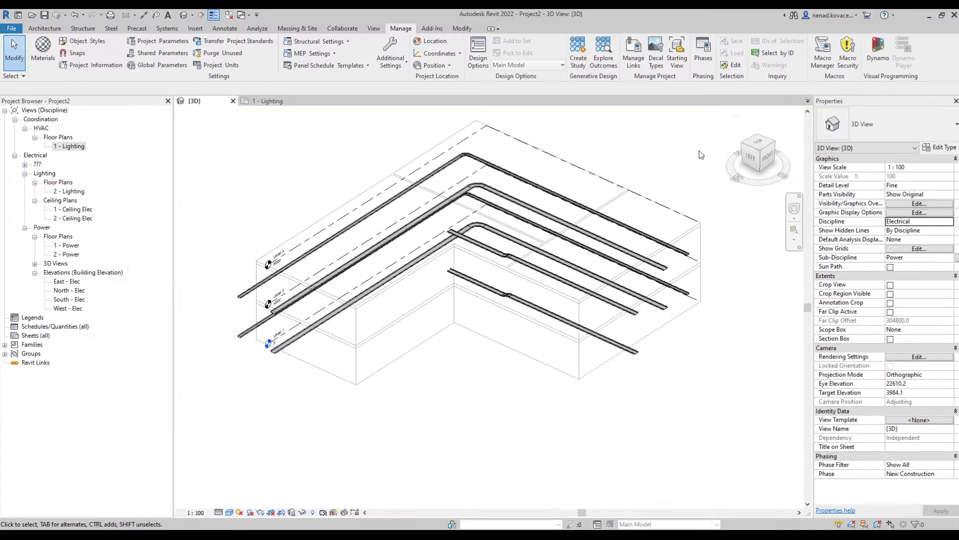
- Orbit the model and inspect its section box from the left side
mouse_move(649, 390)
middle_mouse_down("shift")
mouse_move(668, 328)
mouse_move(723, 385)
middle_mouse_up("shift")
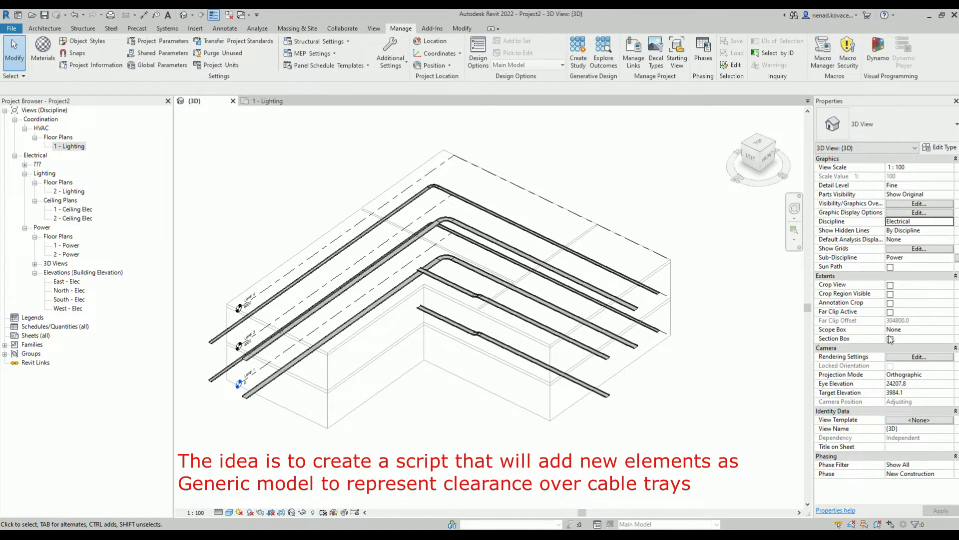
left_click(660, 256)
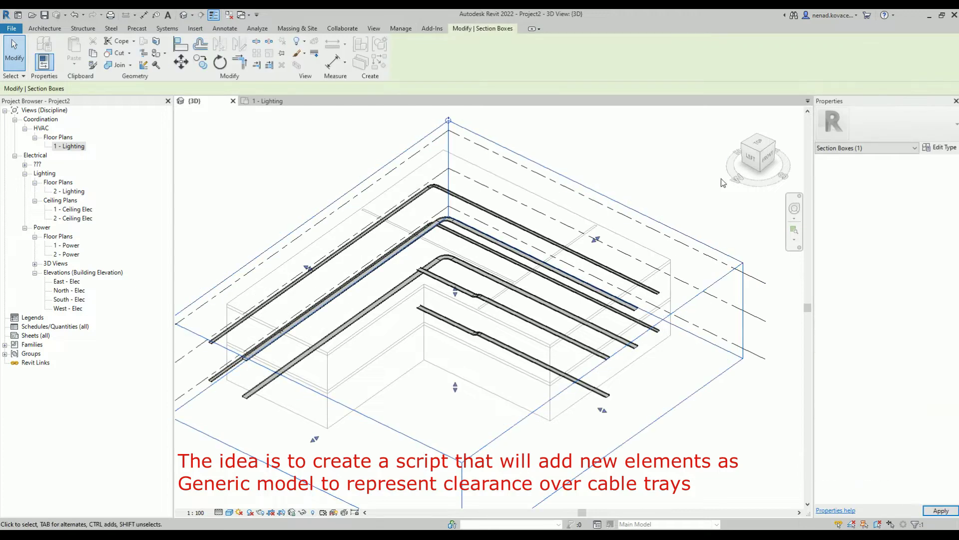
left_click(747, 161)
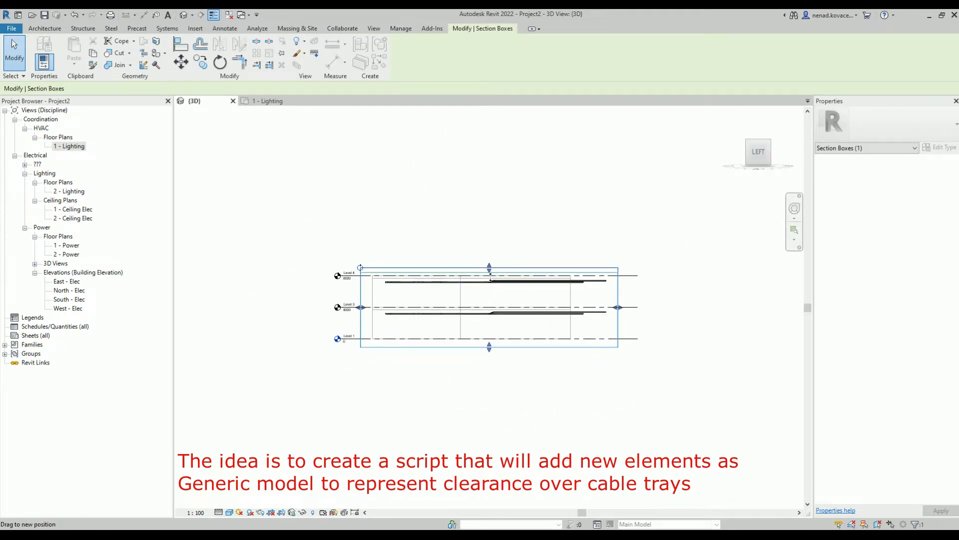
mouse_move(492, 308)
middle_mouse_down("shift")
mouse_move(531, 377)
mouse_move(631, 439)
middle_mouse_up("shift")
key("Escape")
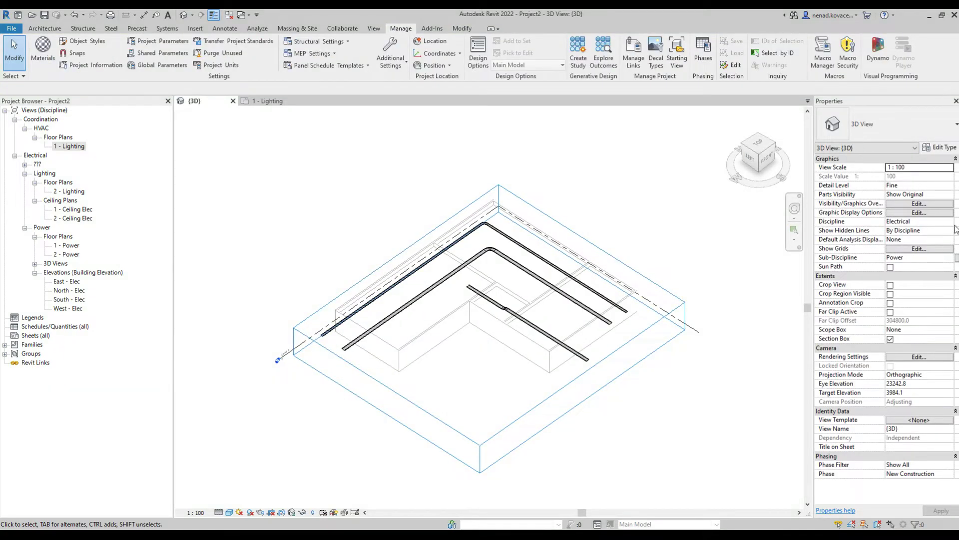
- Set the view discipline to Coordination and check the 1 - Lighting plan before returning to 3D
left_click(903, 268)
mouse_move(489, 449)
middle_mouse_down("shift")
mouse_move(529, 429)
mouse_move(565, 357)
mouse_move(534, 434)
mouse_move(410, 305)
middle_mouse_up("shift")
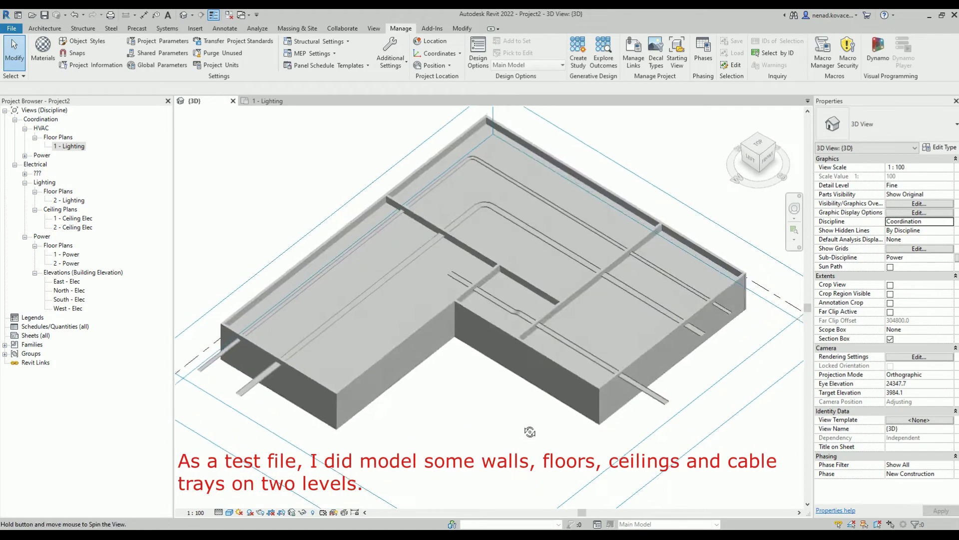
left_click(275, 105)
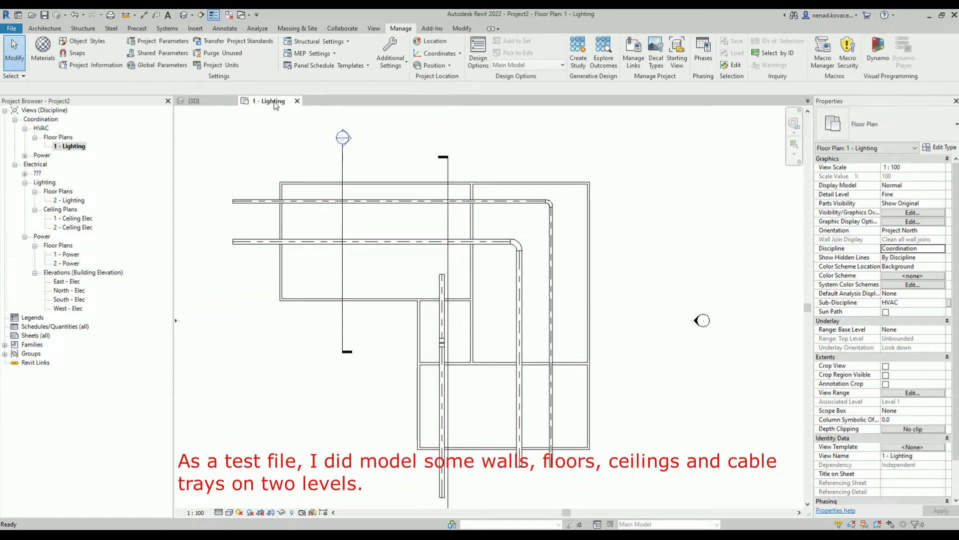
left_click(195, 102)
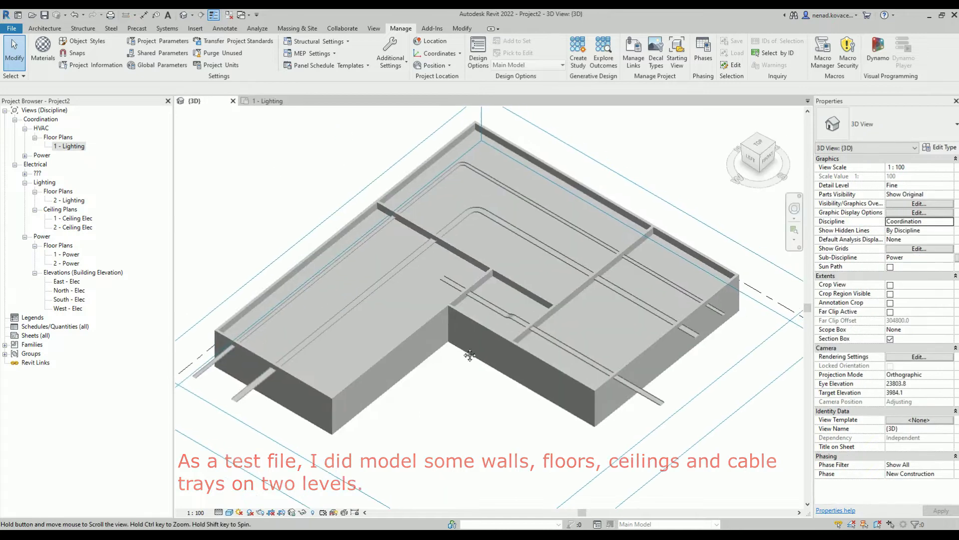
mouse_move(439, 341)
middle_mouse_down("shift")
mouse_move(468, 387)
mouse_move(468, 328)
middle_mouse_up("shift")
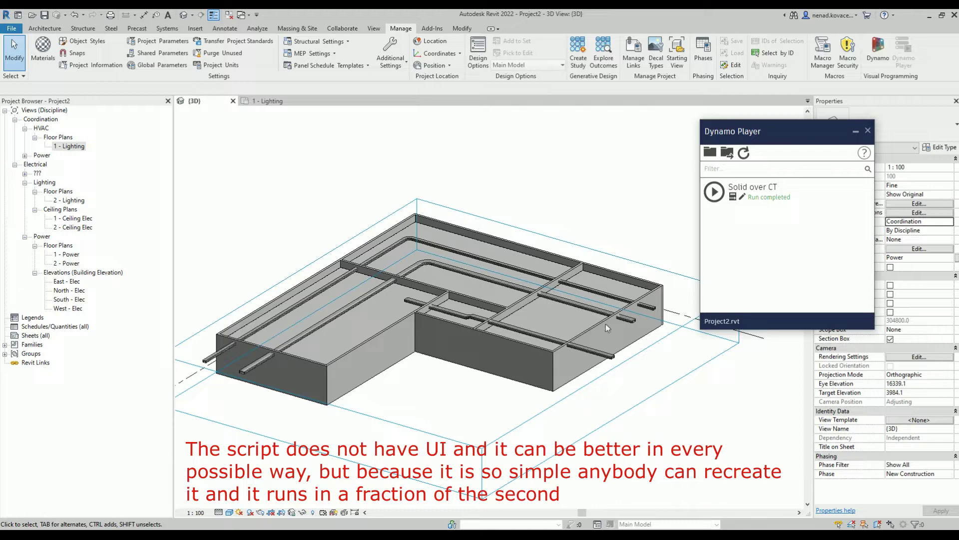
- Select and inspect the generated CT Clearance solids and the section box
scroll(622, 357, "up", 5)
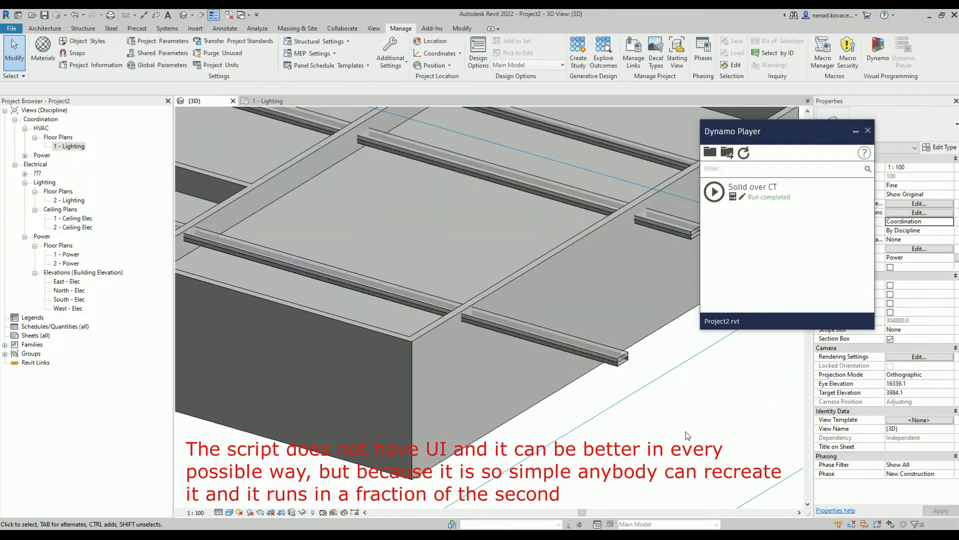
left_click(625, 358)
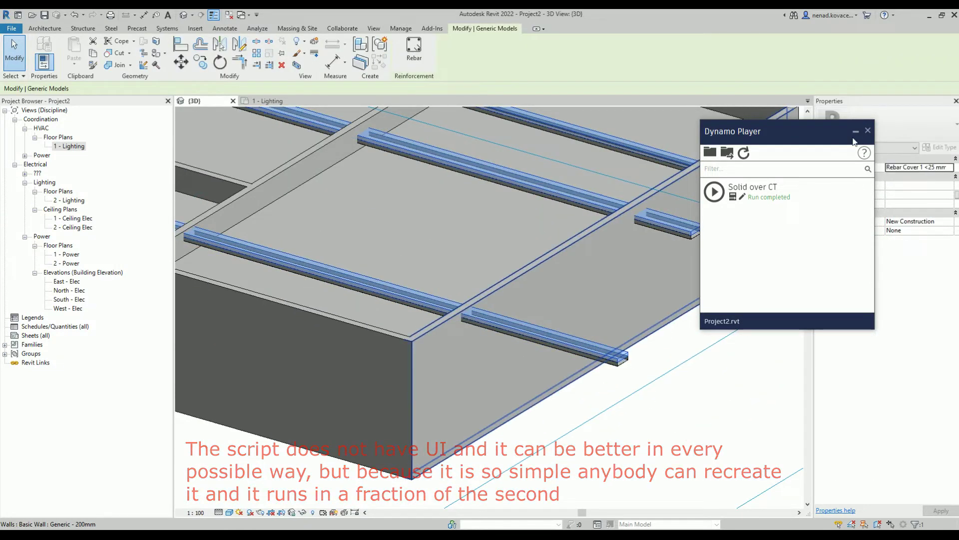
mouse_move(788, 130)
left_mouse_down()
mouse_move(805, 288)
mouse_move(850, 296)
left_mouse_up()
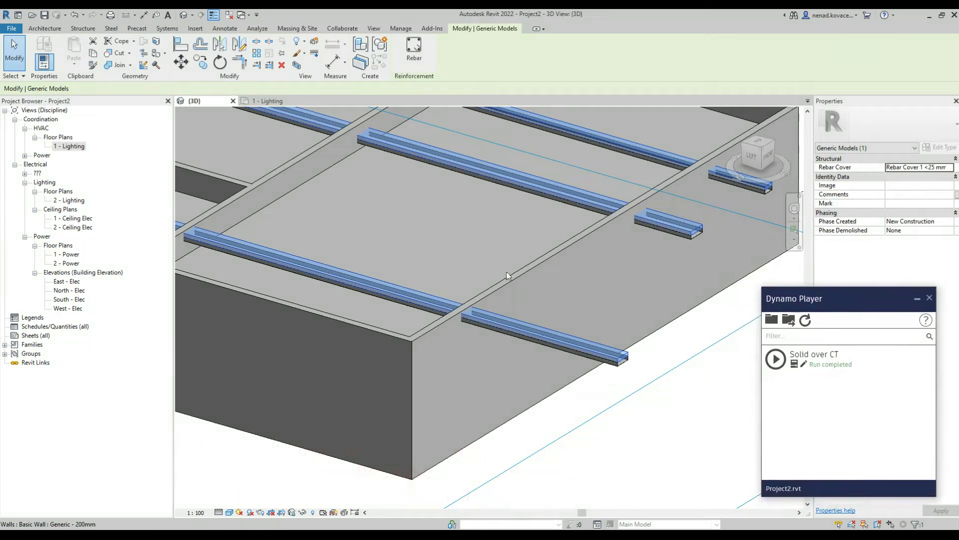
scroll(505, 269, "down", 5)
left_click(621, 383)
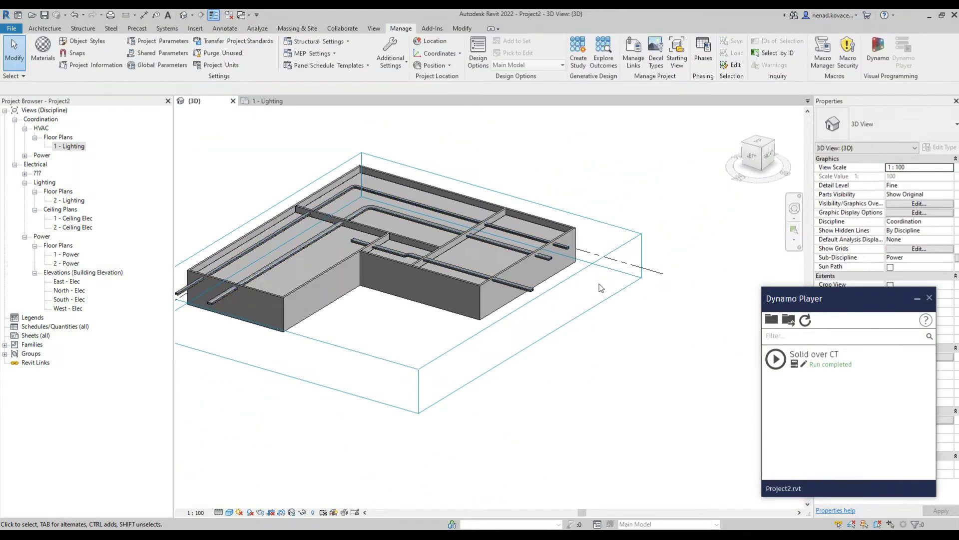
left_click(610, 297)
scroll(407, 403, "up", 4)
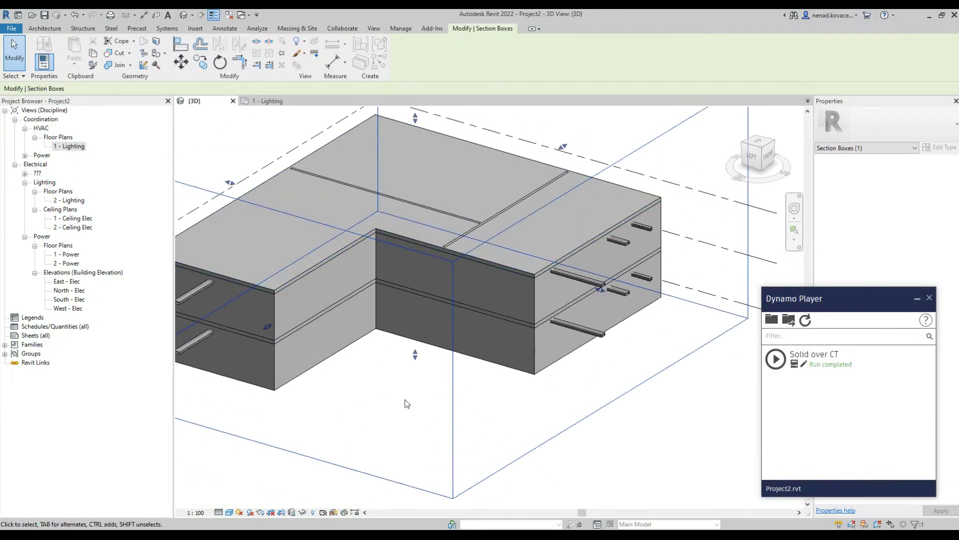
key("Escape")
- Check Visibility/Graphics without changes and orbit to a low side angle
key("v")
key("v")
scroll(543, 311, "down", 5)
left_click(740, 394)
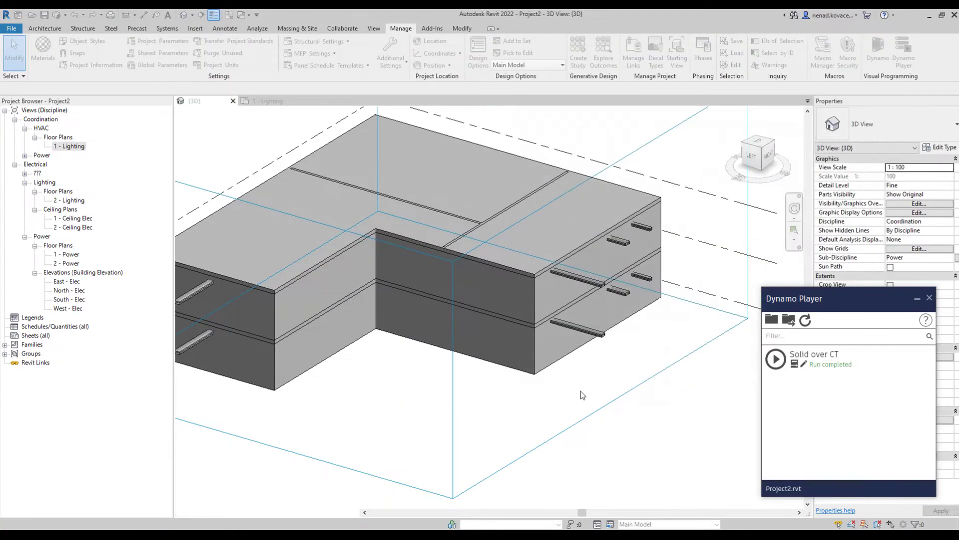
middle_click_drag(581, 391, 600, 371, "shift")
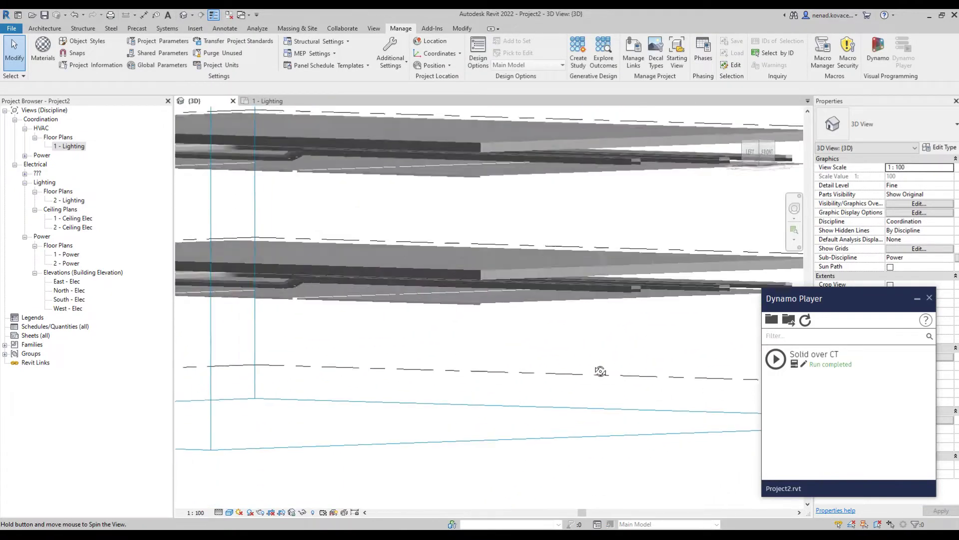
middle_click_drag(600, 371, 599, 359, "shift")
- Reposition the Dynamo Player window and switch the view discipline to Electrical
mouse_move(887, 305)
left_mouse_down()
mouse_move(814, 370)
mouse_move(814, 399)
left_mouse_up()
left_click(919, 221)
left_click(950, 222)
mouse_move(580, 301)
middle_mouse_down("shift")
mouse_move(520, 265)
mouse_move(445, 257)
mouse_move(544, 278)
middle_mouse_up("shift")
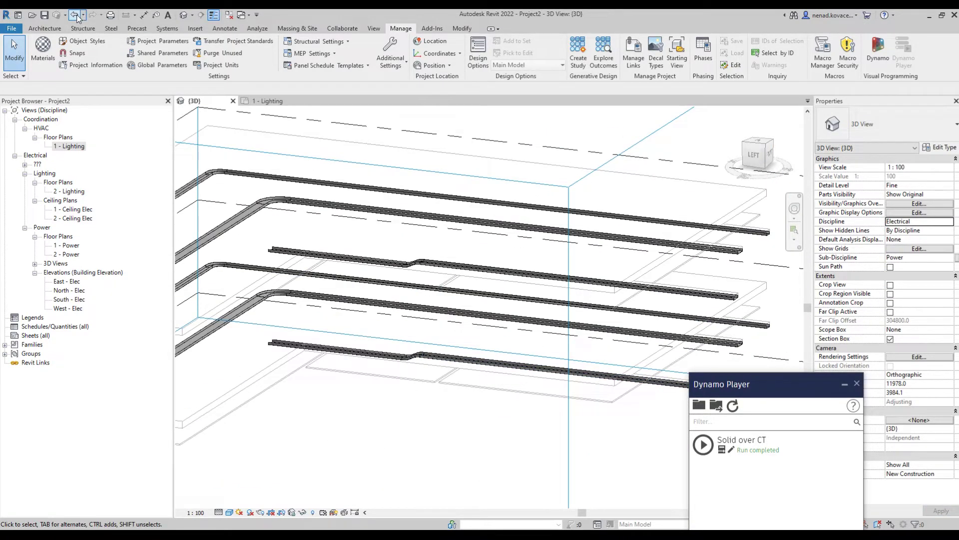
- Undo back to Coordination discipline and hide the Floors category via VG
left_click(78, 19)
middle_click_drag(589, 316, 575, 370, "shift")
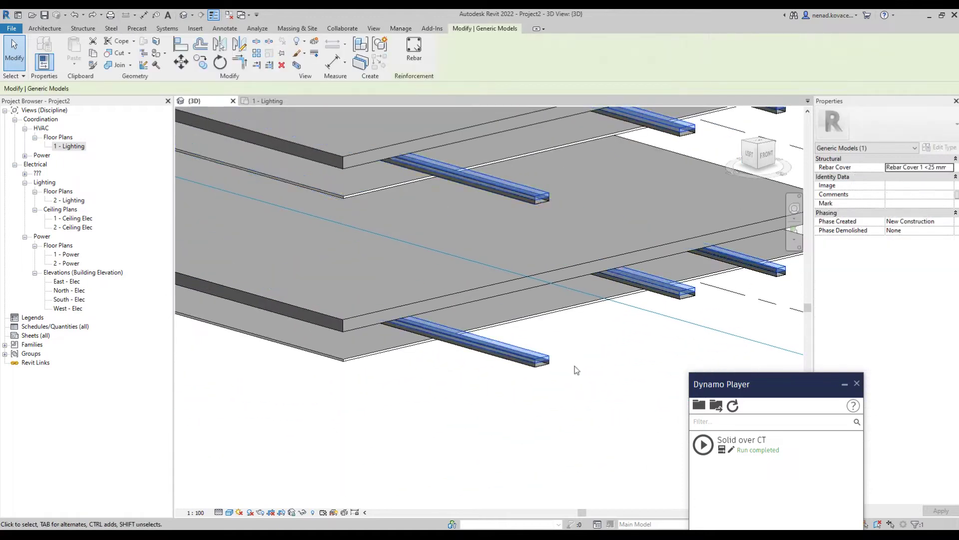
key("Escape")
key("v")
key("g")
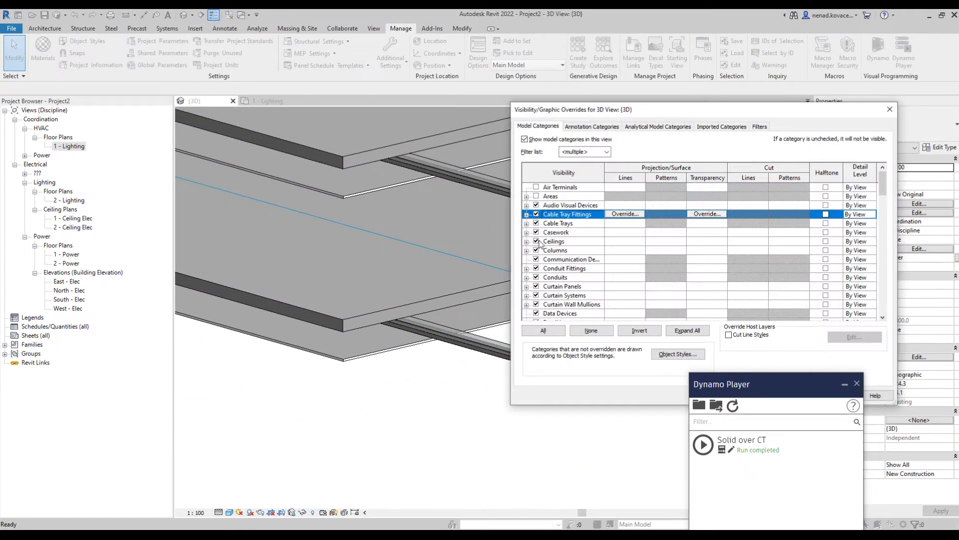
left_click(536, 240)
scroll(539, 255, "down", 3)
left_click(536, 303)
scroll(537, 302, "down", 1)
left_click(536, 304)
key("Return")
- Select a clearance solid and orbit around its offset bend over the tray runs
scroll(576, 360, "up", 3)
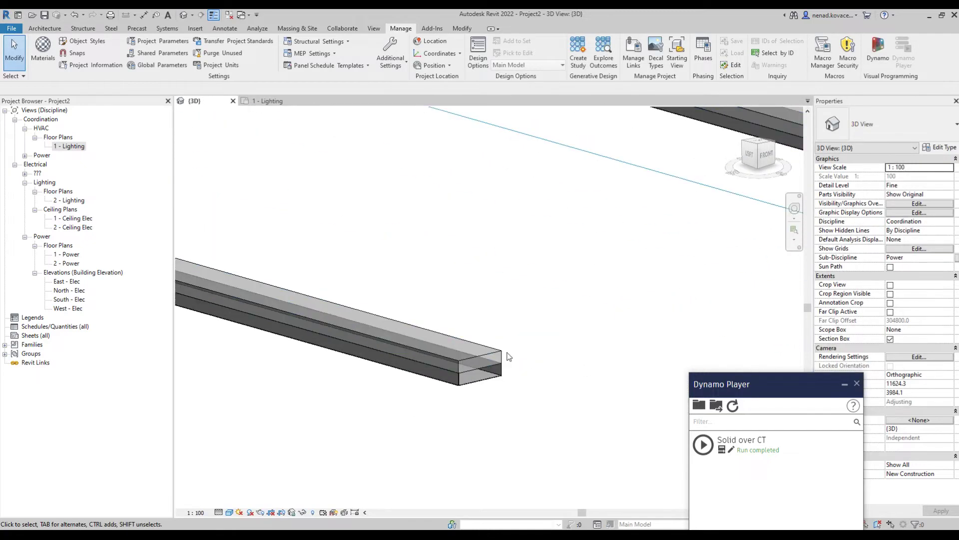
left_click(505, 356)
scroll(441, 355, "down", 3)
scroll(429, 289, "up", 4)
mouse_move(429, 289)
middle_mouse_down("shift")
mouse_move(508, 391)
mouse_move(520, 345)
middle_mouse_up("shift")
scroll(444, 392, "down", 5)
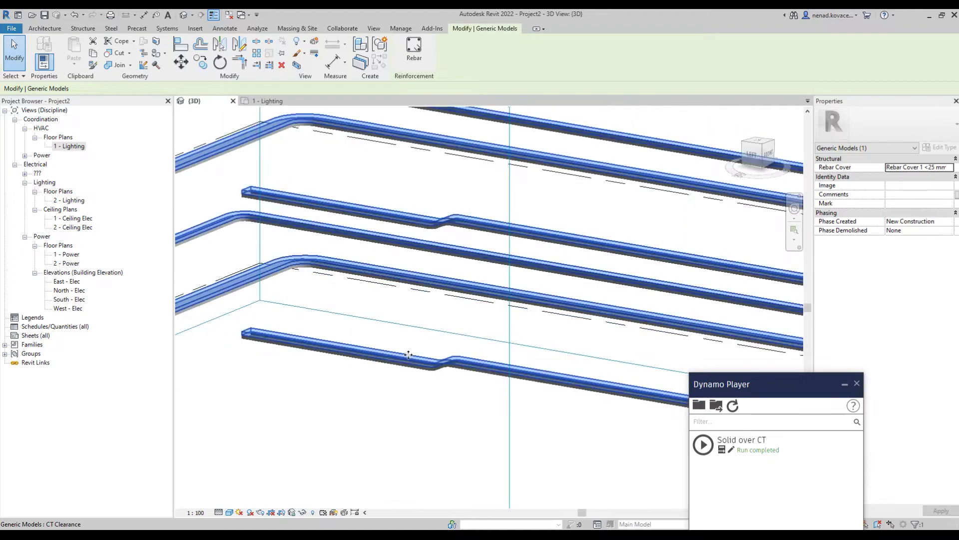
mouse_move(444, 392)
middle_mouse_down("shift")
mouse_move(377, 428)
mouse_move(331, 407)
mouse_move(419, 413)
mouse_move(418, 359)
middle_mouse_up("shift")
- Tab-select the lower cable tray beneath the solid and view it from the top
key("Escape")
left_click(555, 391)
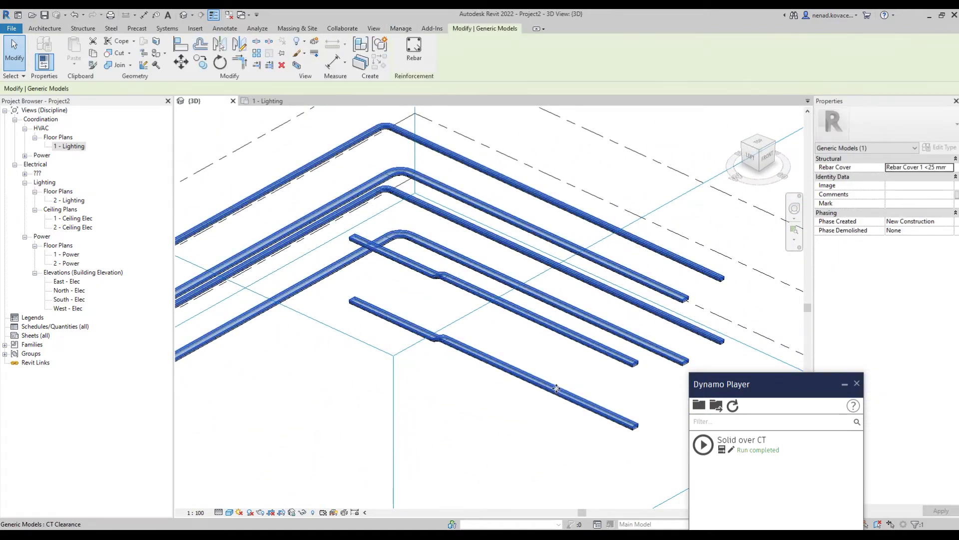
key("Escape")
key("Tab")
left_click(536, 389)
left_click(759, 146)
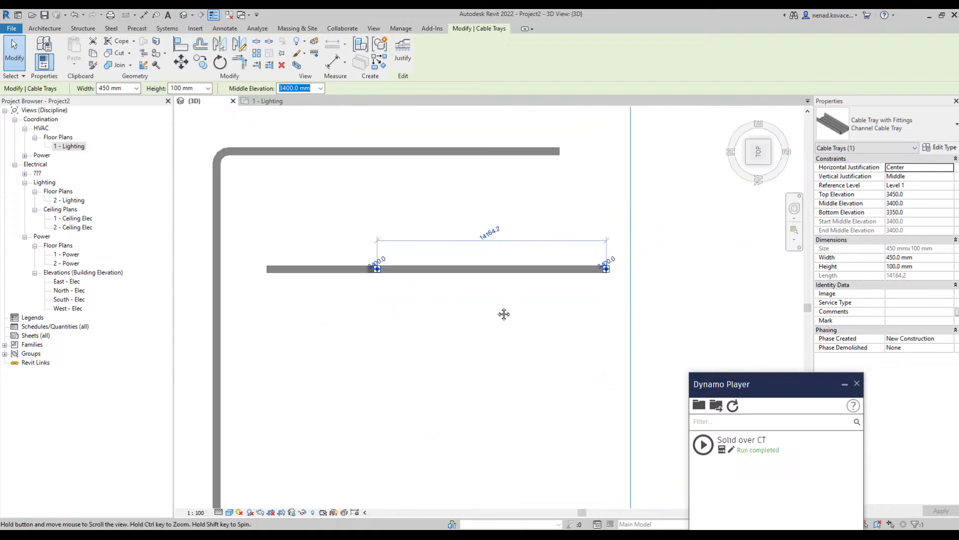
- Draw a new cable tray run with offset bends at 5600 mm middle elevation
key("c")
key("t")
left_click(329, 332)
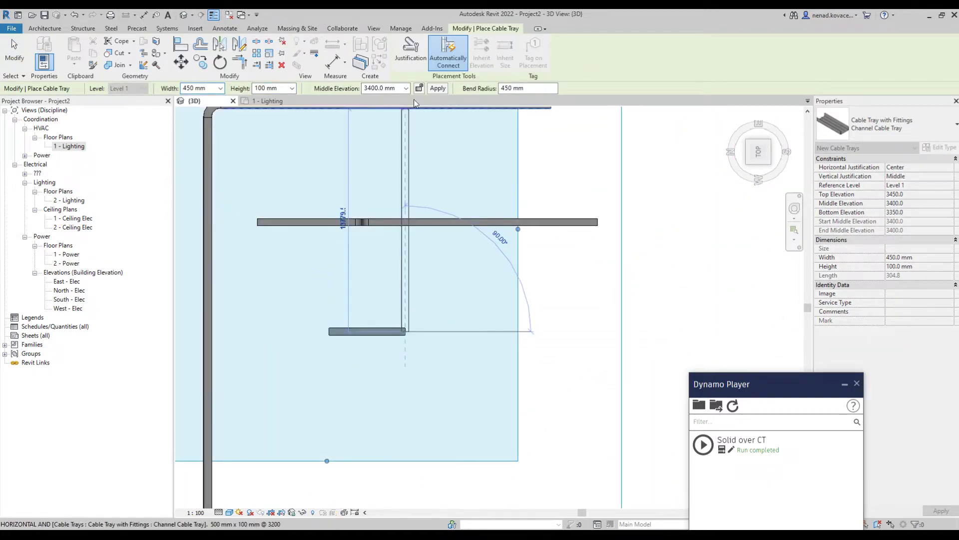
type("5600")
key("Return")
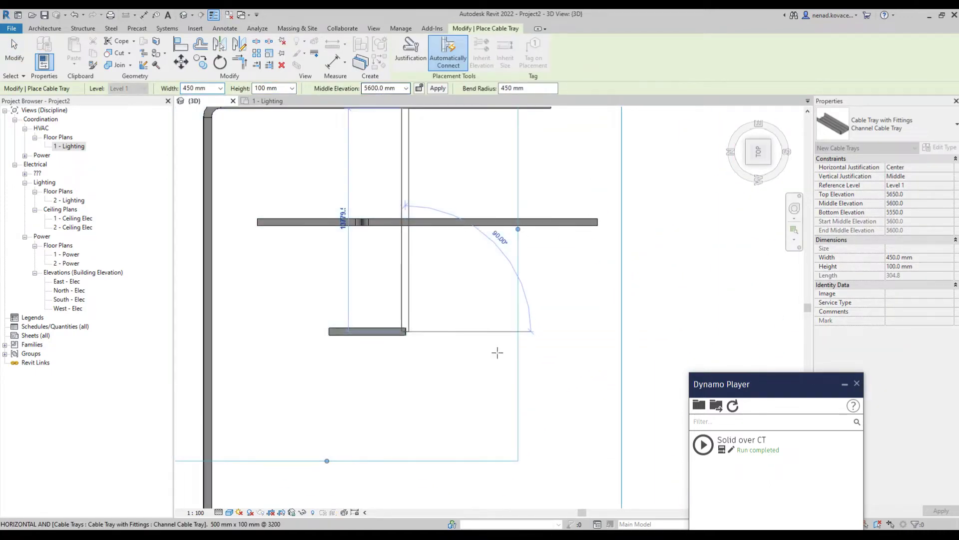
left_click(482, 333)
left_click(482, 391)
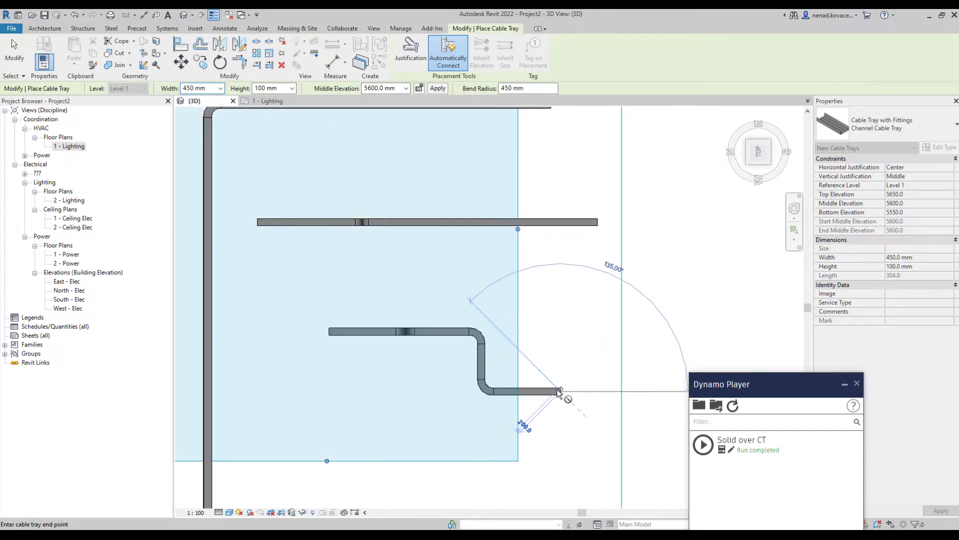
left_click(568, 392)
key("Escape")
key("Escape")
- Orbit to an isometric view to check the Dynamo-made clearance solid over the new run
mouse_move(547, 456)
middle_mouse_down("shift")
mouse_move(482, 328)
mouse_move(456, 389)
mouse_move(475, 388)
middle_mouse_up("shift")
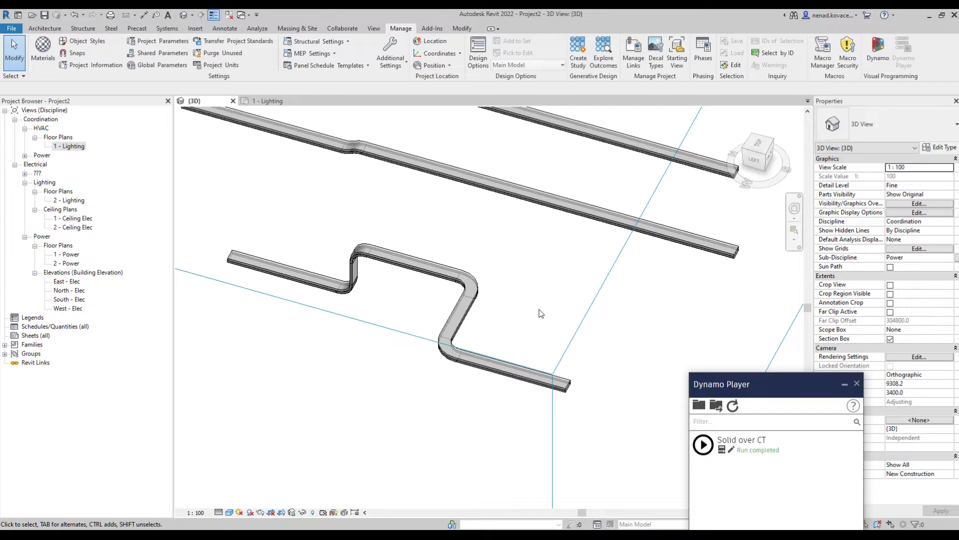
left_click(610, 421)
scroll(571, 385, "down", 3)
mouse_move(571, 384)
middle_mouse_down("shift")
mouse_move(507, 406)
mouse_move(407, 375)
mouse_move(437, 344)
mouse_move(437, 409)
middle_mouse_up("shift")
scroll(437, 345, "down", 5)
- Override the clearance solid's graphics by element with a red solid-fill background pattern
right_click(438, 409)
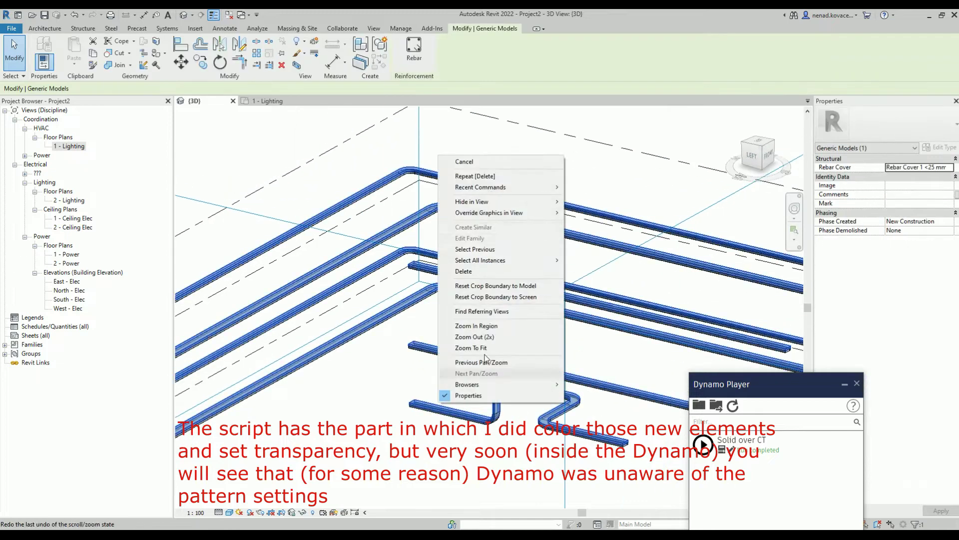
left_click(605, 225)
left_click_drag(664, 143, 540, 127)
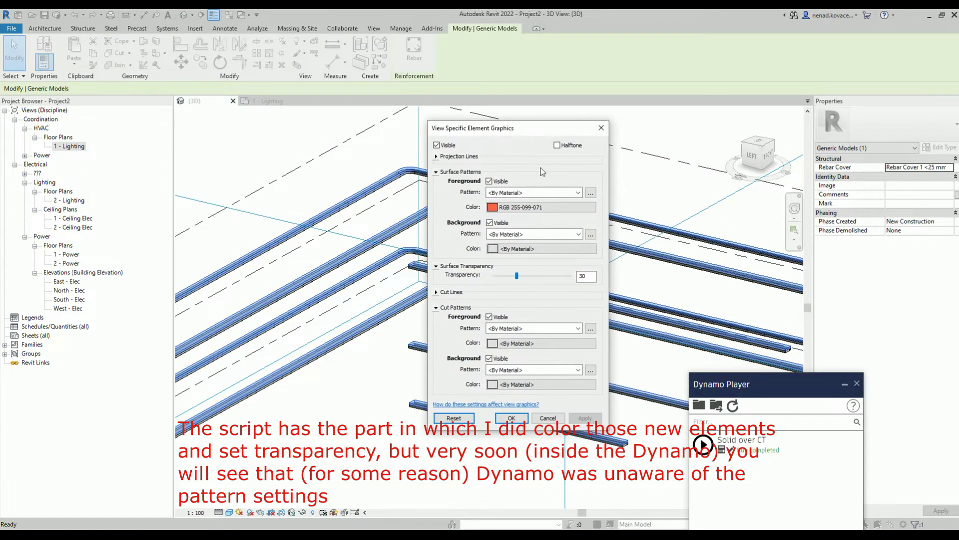
left_click(548, 239)
left_click(530, 256)
left_click(559, 365)
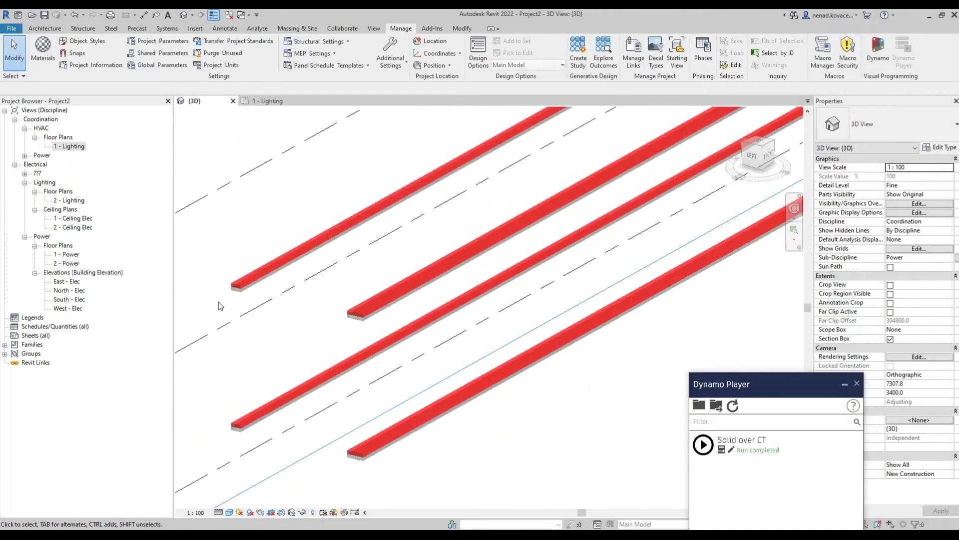
- Orbit around the model to review the red clearance solids
mouse_move(220, 306)
middle_mouse_down("shift")
mouse_move(241, 373)
mouse_move(460, 394)
mouse_move(591, 234)
middle_mouse_up("shift")
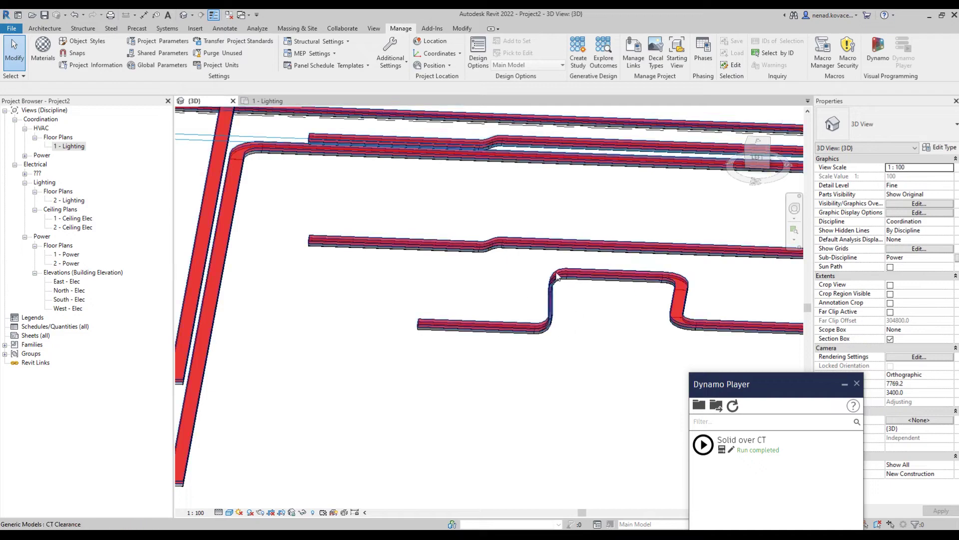
mouse_move(616, 326)
middle_mouse_down("shift")
mouse_move(528, 368)
mouse_move(383, 324)
mouse_move(427, 394)
middle_mouse_up("shift")
left_click(390, 376)
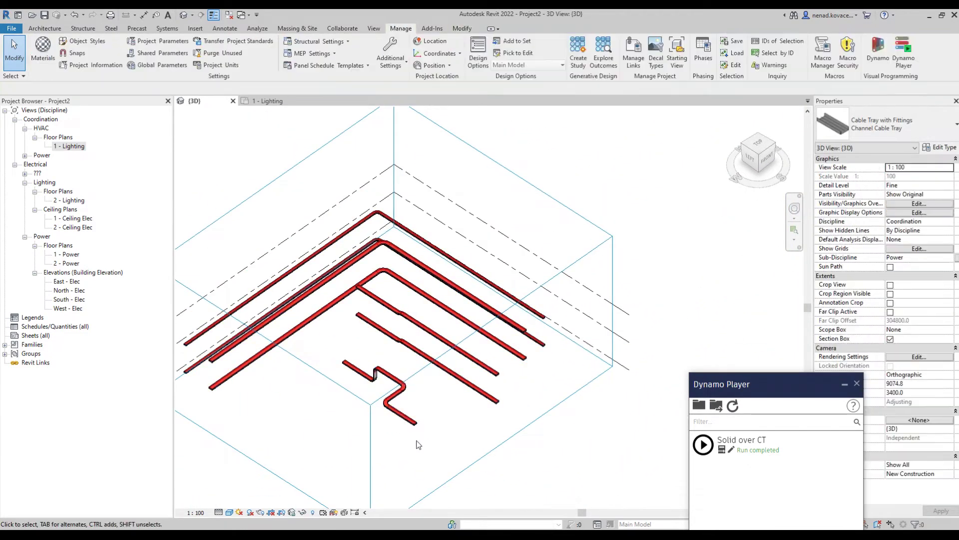
- Select and clear a CT Clearance solid, then orbit to a side view of the section box
scroll(413, 385, "up", 5)
left_click(439, 392)
scroll(437, 396, "down", 3)
key("Escape")
scroll(436, 395, "down", 5)
mouse_move(436, 395)
middle_mouse_down("shift")
mouse_move(513, 267)
mouse_move(520, 235)
middle_mouse_up("shift")
- Start another cable tray and switch to a top view of the trays
left_click(343, 313)
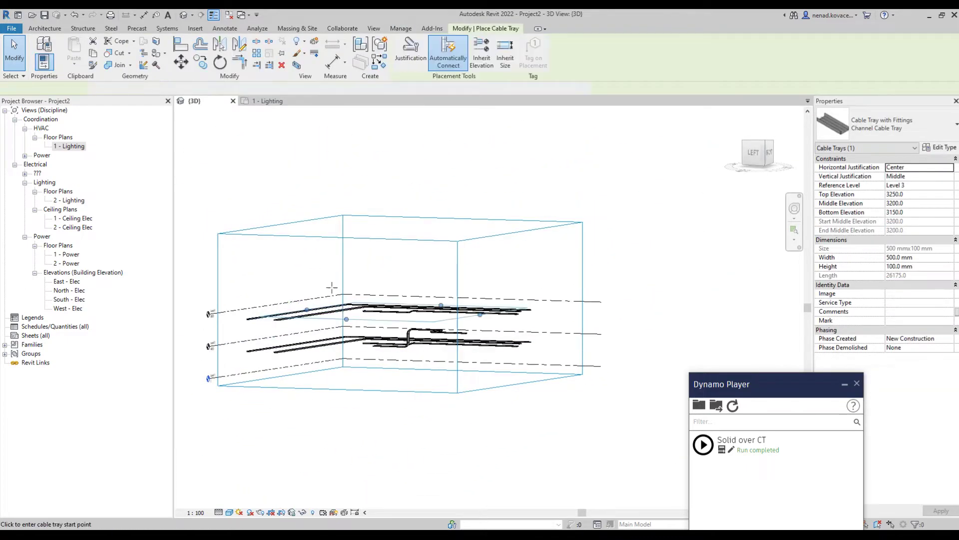
key("c")
key("s")
middle_click_drag(364, 368, 518, 280, "shift")
left_click_drag(743, 149, 757, 147)
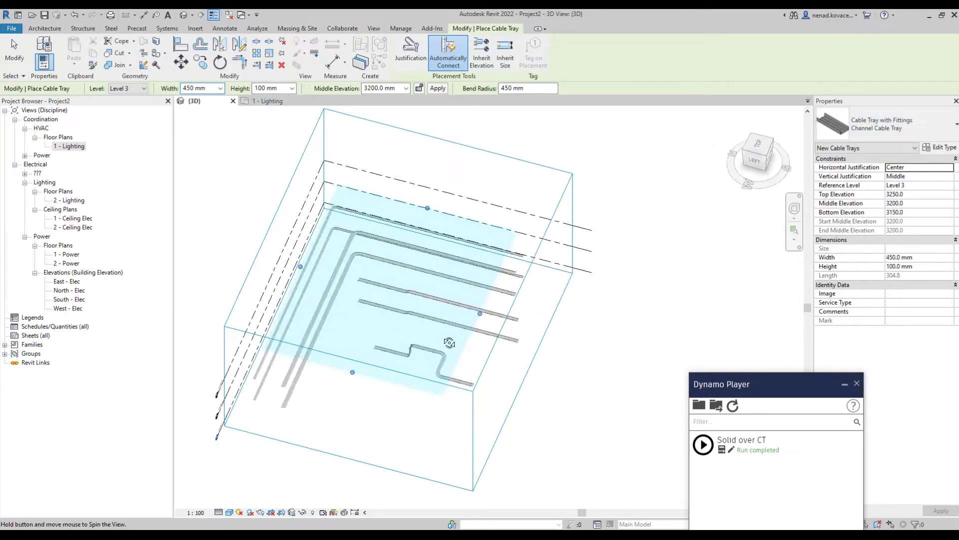
left_click(757, 147)
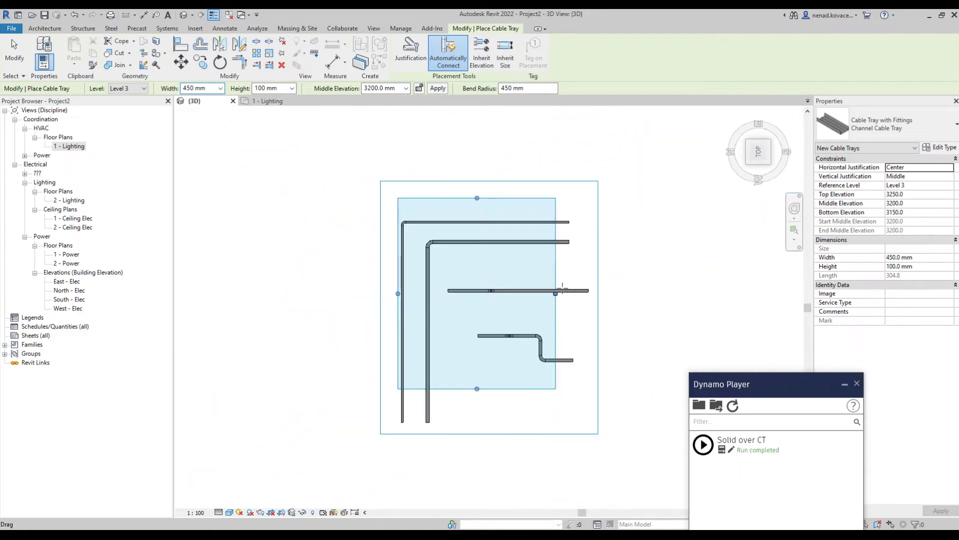
- Draw a bent cable tray on Level 4 at 1500 mm middle elevation
left_click(929, 216)
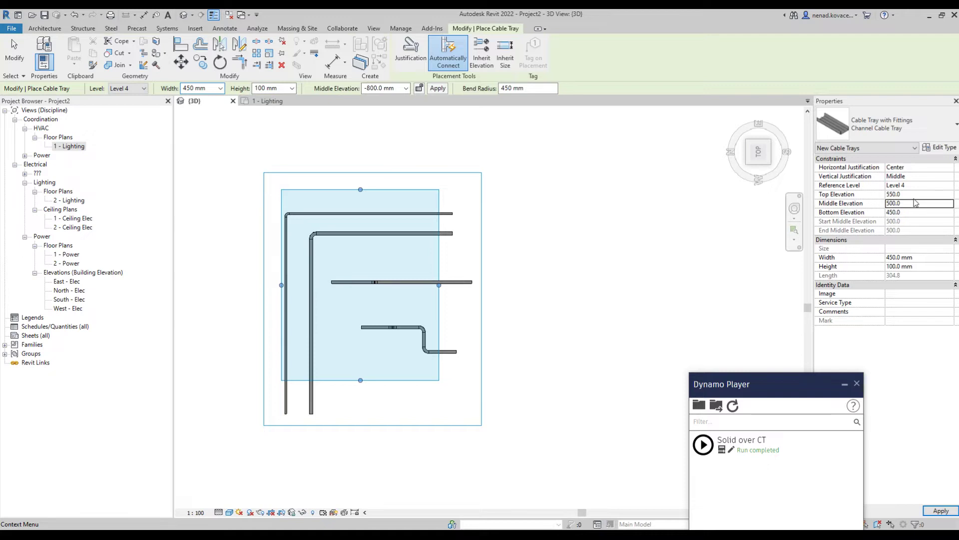
left_click(888, 204)
type("1")
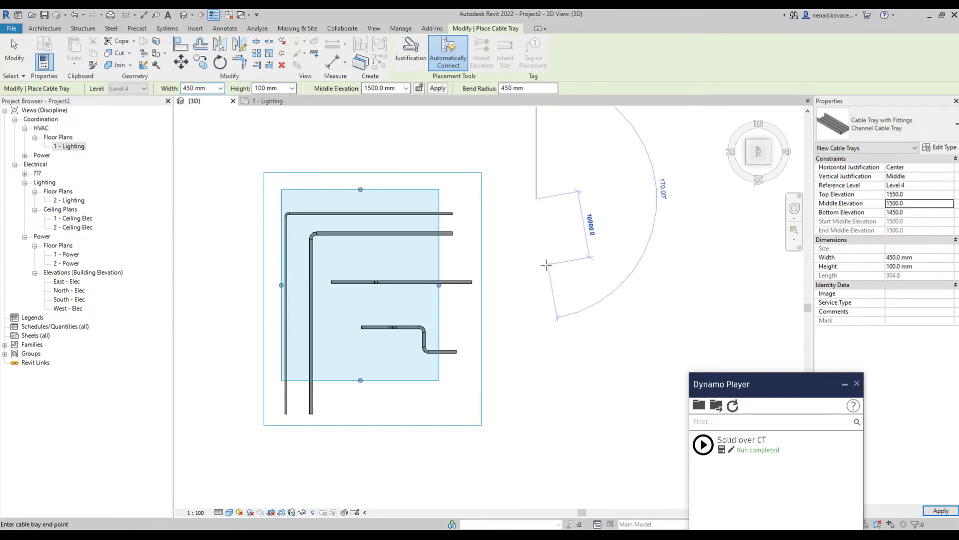
left_click(472, 266)
left_click(472, 206)
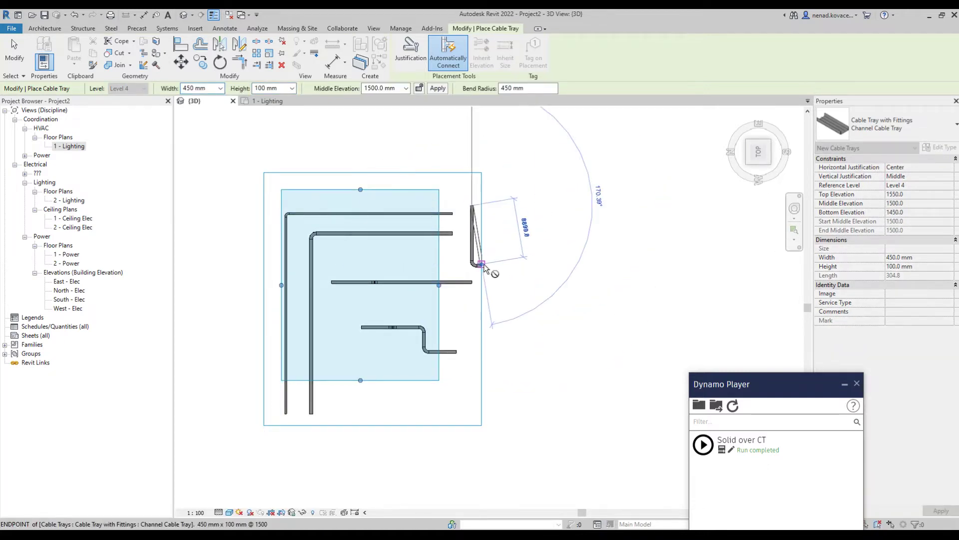
key("Escape")
key("Escape")
left_click(481, 280)
- Orbit to an isometric angle and turn off the view's section box
left_click(544, 340)
middle_click_drag(552, 327, 588, 400, "shift")
left_click(890, 339)
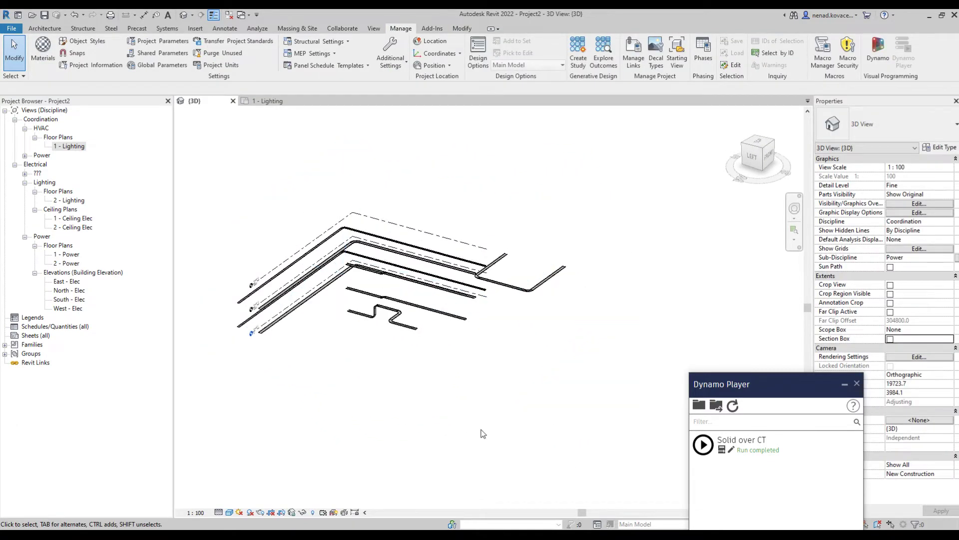
key("v")
key("v")
left_click(446, 113)
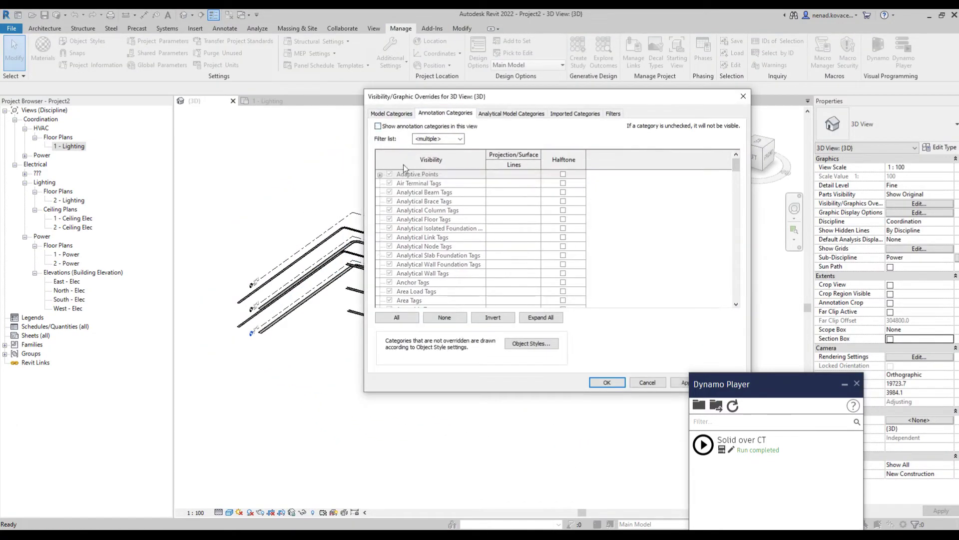
left_click(605, 383)
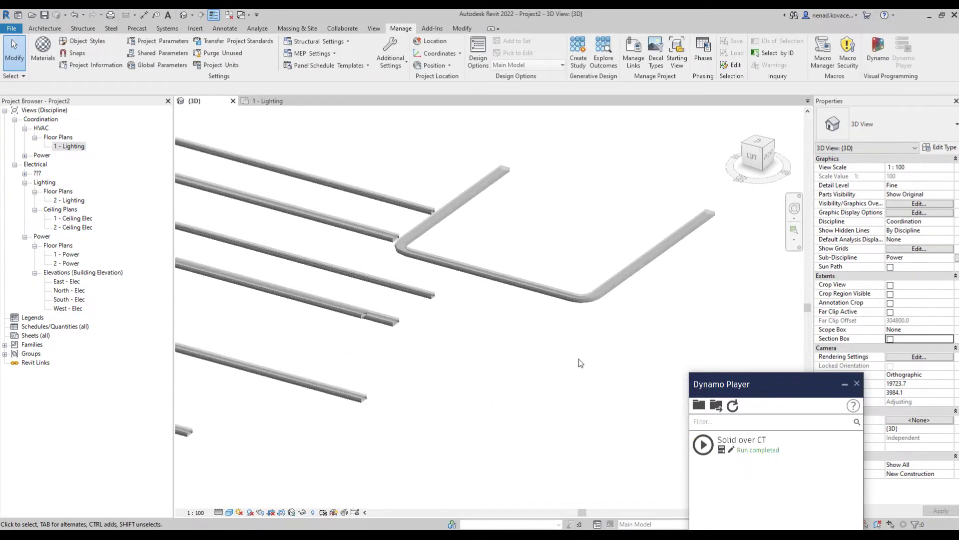
mouse_move(598, 362)
middle_mouse_down("shift")
mouse_move(578, 334)
mouse_move(489, 270)
mouse_move(487, 285)
middle_mouse_up("shift")
left_click(487, 285)
mouse_move(559, 339)
middle_mouse_down("shift")
mouse_move(525, 379)
mouse_move(582, 413)
mouse_move(580, 368)
mouse_move(440, 350)
mouse_move(529, 305)
mouse_move(557, 271)
mouse_move(374, 318)
mouse_move(477, 306)
mouse_move(484, 364)
mouse_move(435, 334)
mouse_move(428, 300)
middle_mouse_up("shift")
left_click(429, 317)
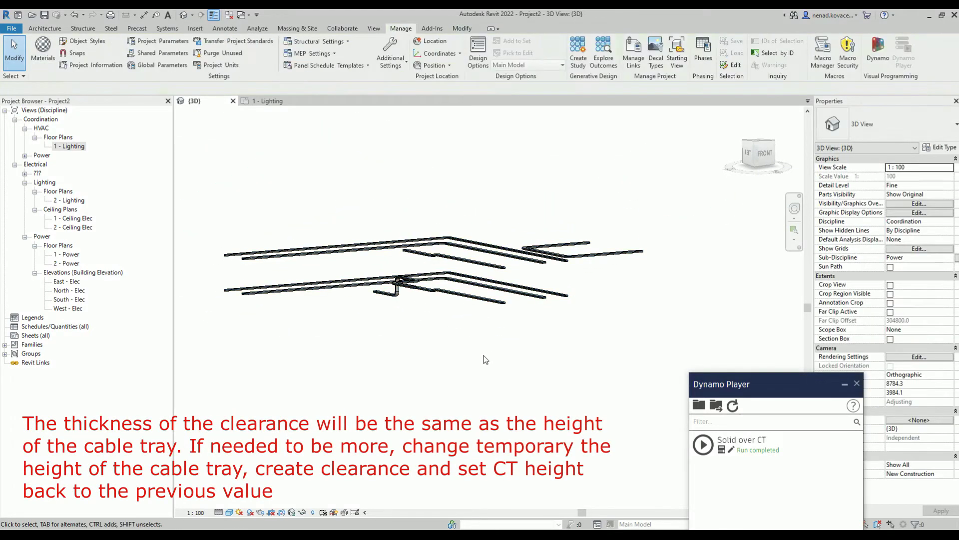
- Crossing-select and delete all cable trays and clearance solids
left_click_drag(673, 157, 329, 437)
left_click_drag(256, 430, 255, 430)
key("Delete")
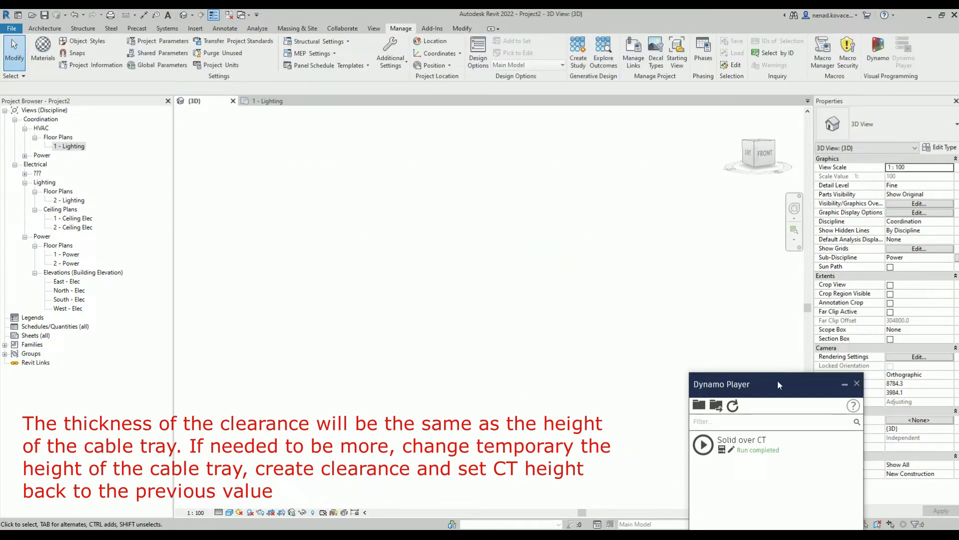
- Move the Dynamo Player window up and start a new cable tray, selecting its Height value
left_click_drag(777, 385, 678, 267)
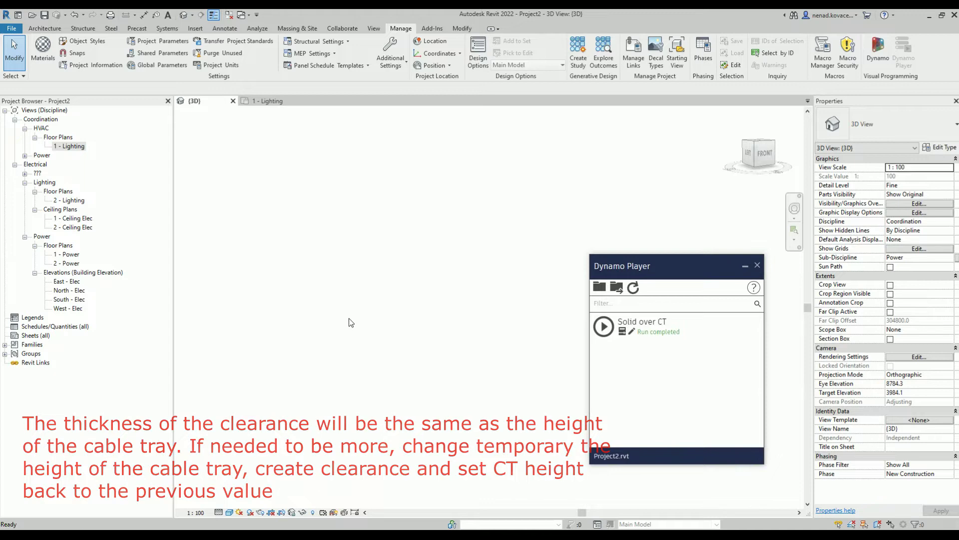
key("c")
key("t")
double_click(274, 89)
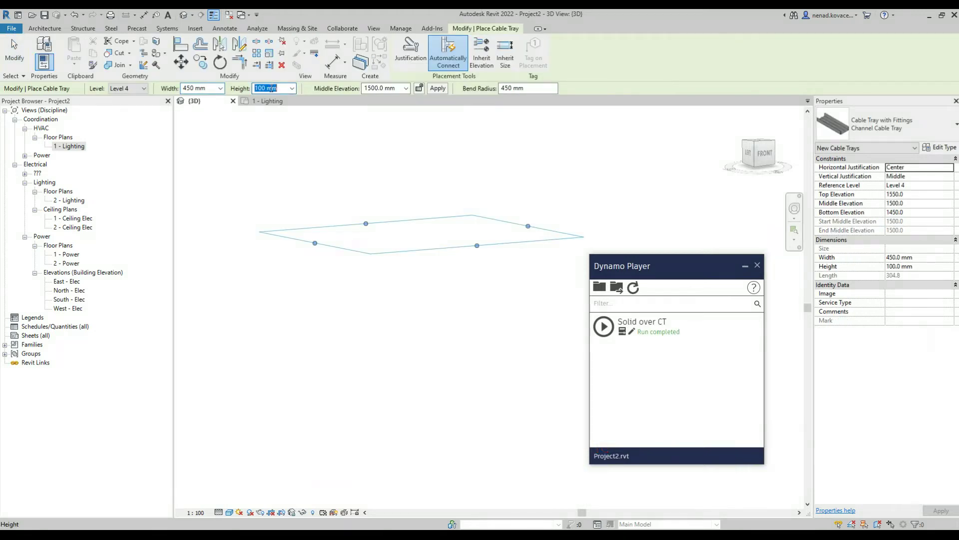
- Place a 450 × 500 mm cable tray with one bend and zoom in on it
left_click(325, 281)
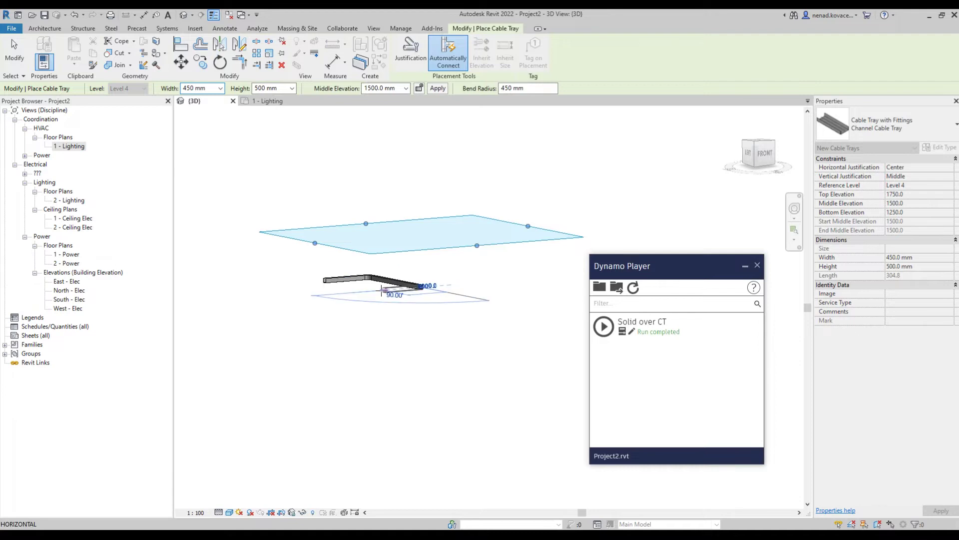
key("Escape")
key("Escape")
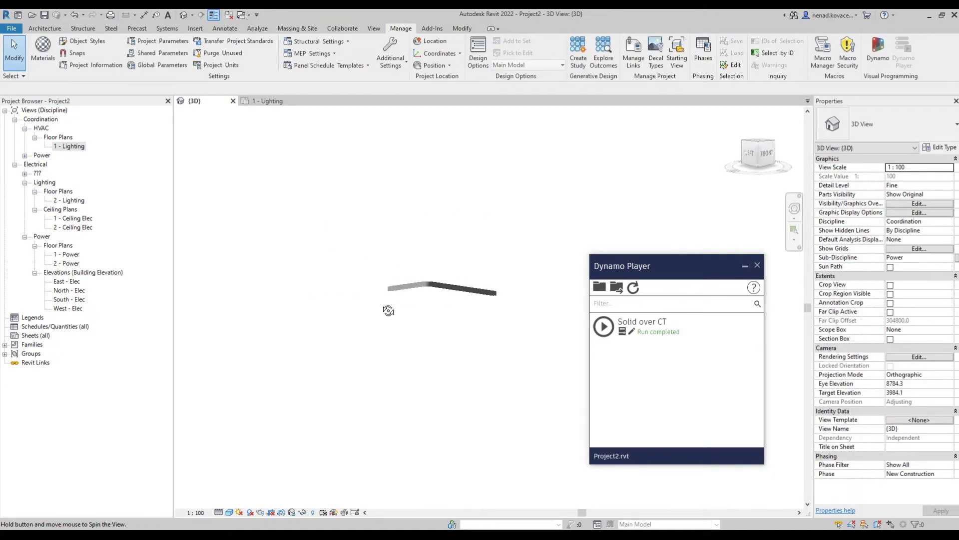
scroll(470, 282, "up", 2)
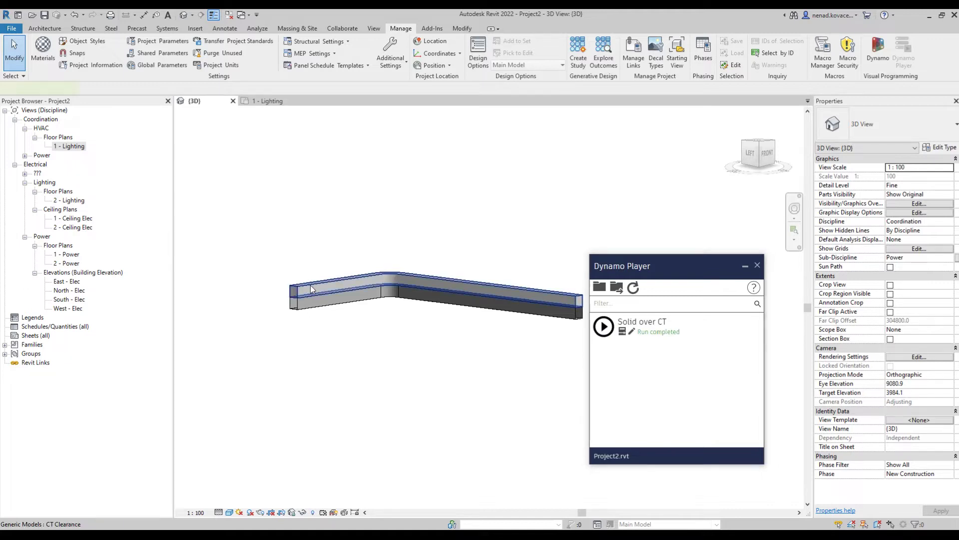
- Change the height of the cable tray chain under the solid to 100 mm
left_click(311, 285)
middle_click_drag(321, 336, 395, 342, "shift")
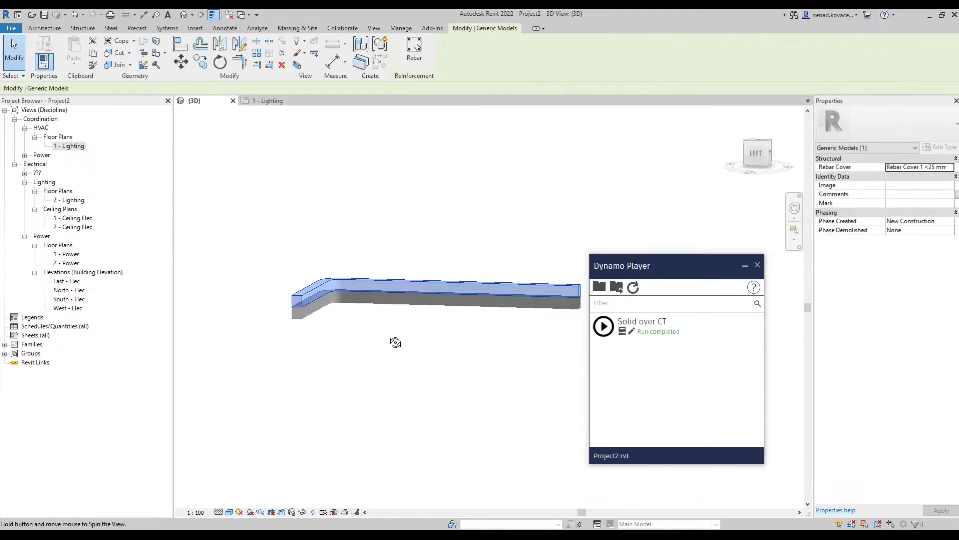
left_click(324, 309)
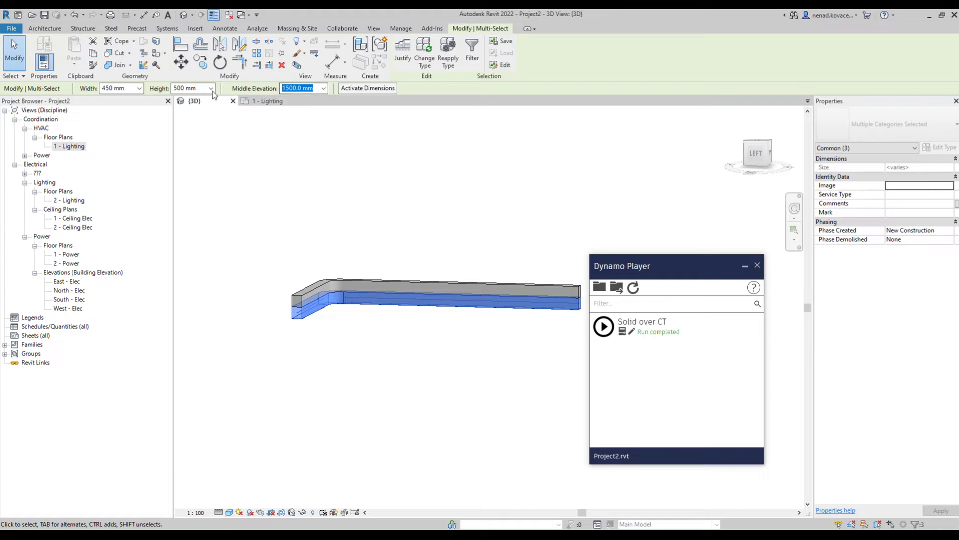
type("0")
key("Return")
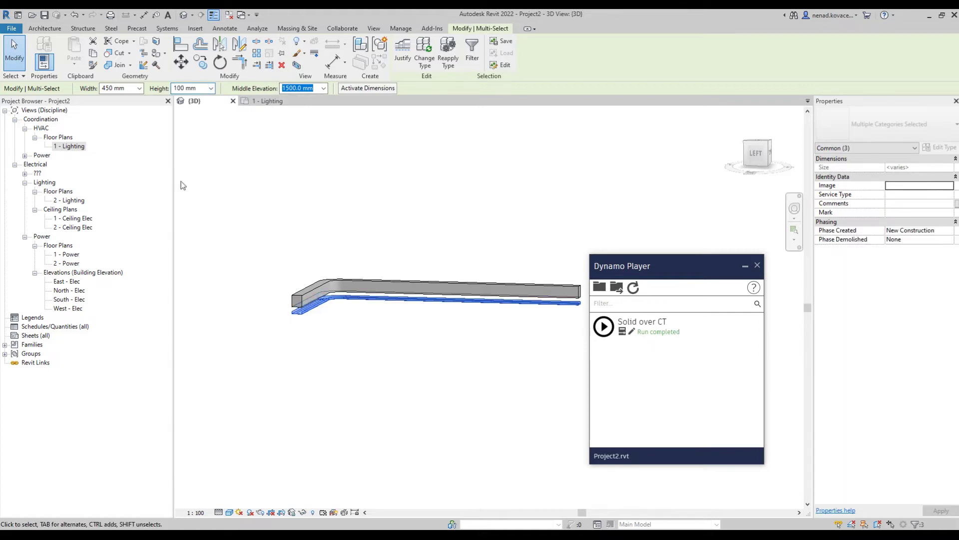
left_click(428, 376)
- Inspect the clearance solid from the left, cancel a trial move, and open Dynamo
mouse_move(428, 376)
middle_mouse_down("shift")
mouse_move(432, 355)
mouse_move(320, 309)
middle_mouse_up("shift")
left_click(312, 295)
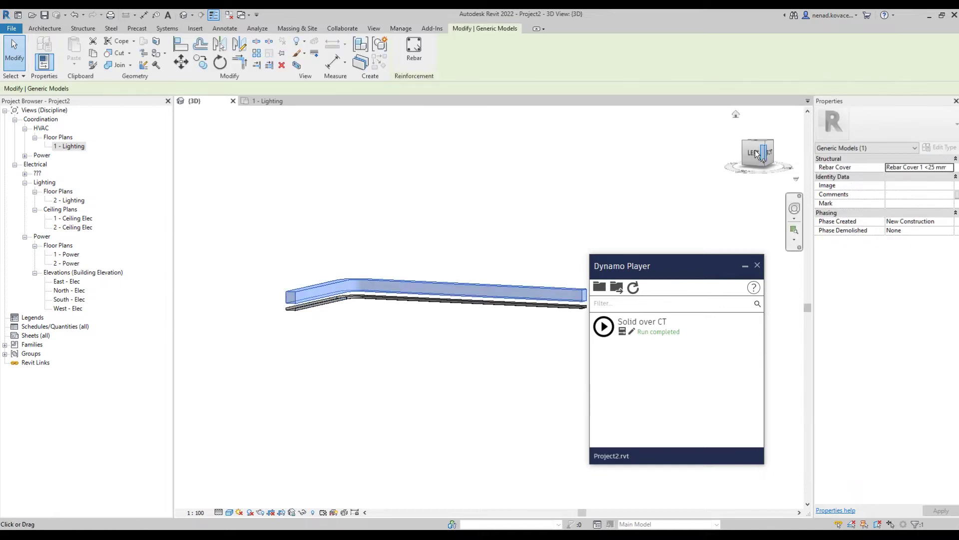
left_click(753, 153)
left_click(181, 62)
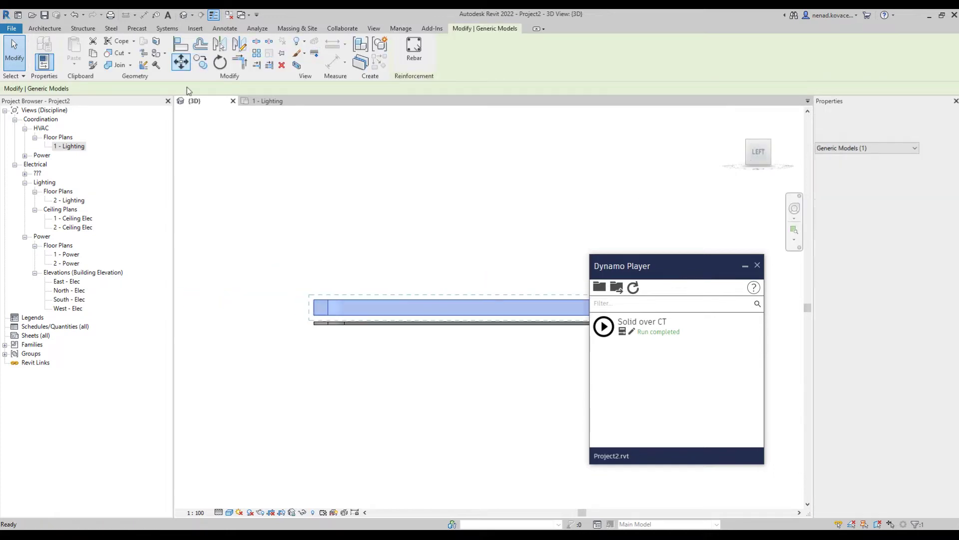
scroll(320, 305, "up", 5)
left_click(313, 284)
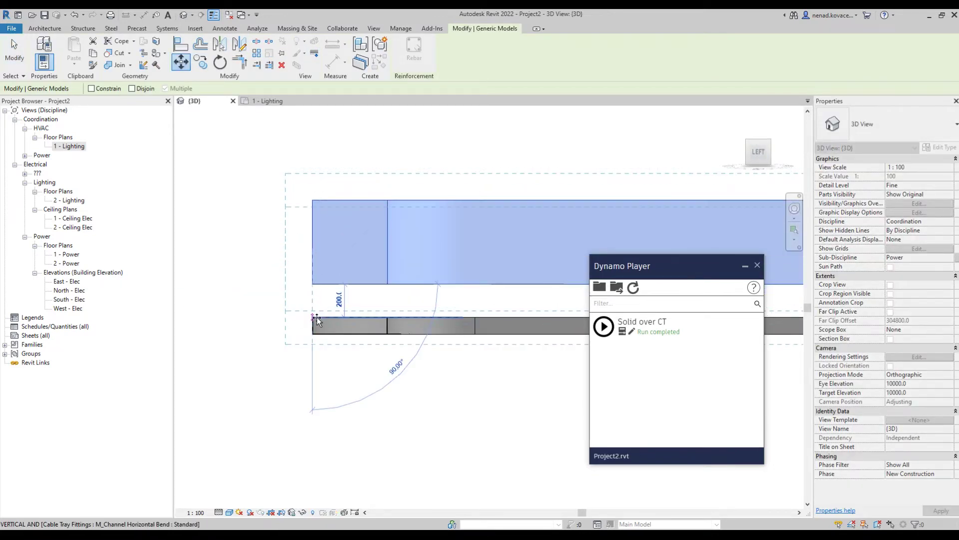
key("Escape")
key("Escape")
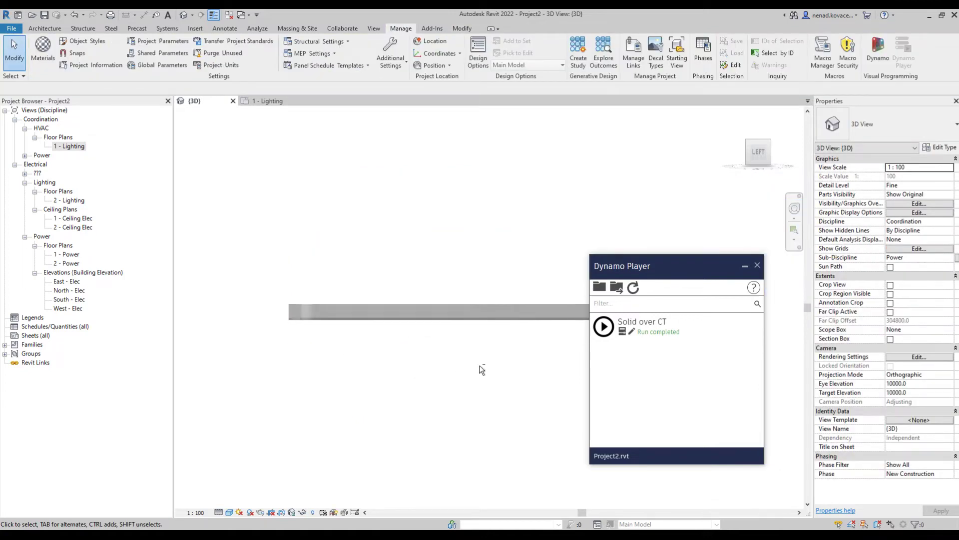
middle_click_drag(284, 316, 413, 459, "shift")
left_click(758, 266)
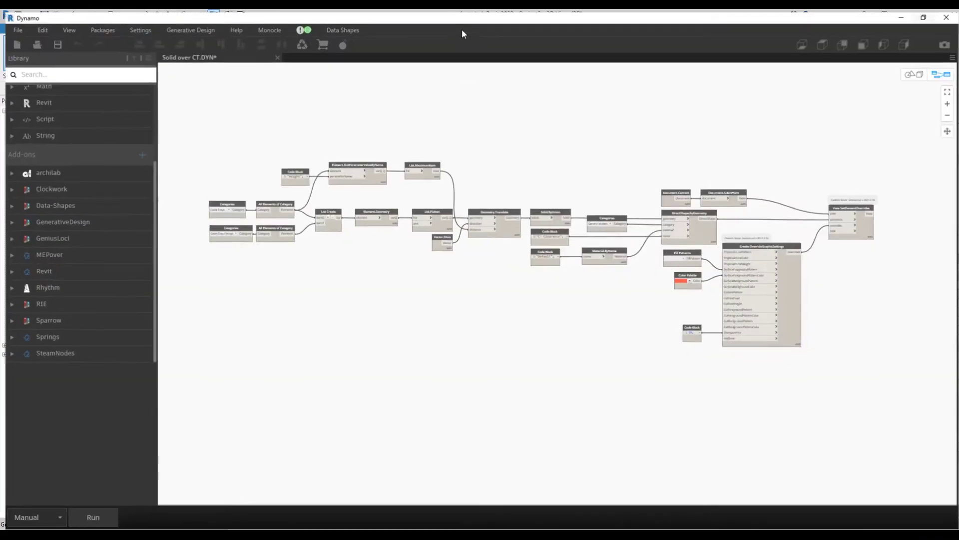
- Set the Fill Patterns node feeding the red, 30-transparency overrides to <Solid fill>
scroll(215, 159, "up", 1)
scroll(215, 159, "up", 1)
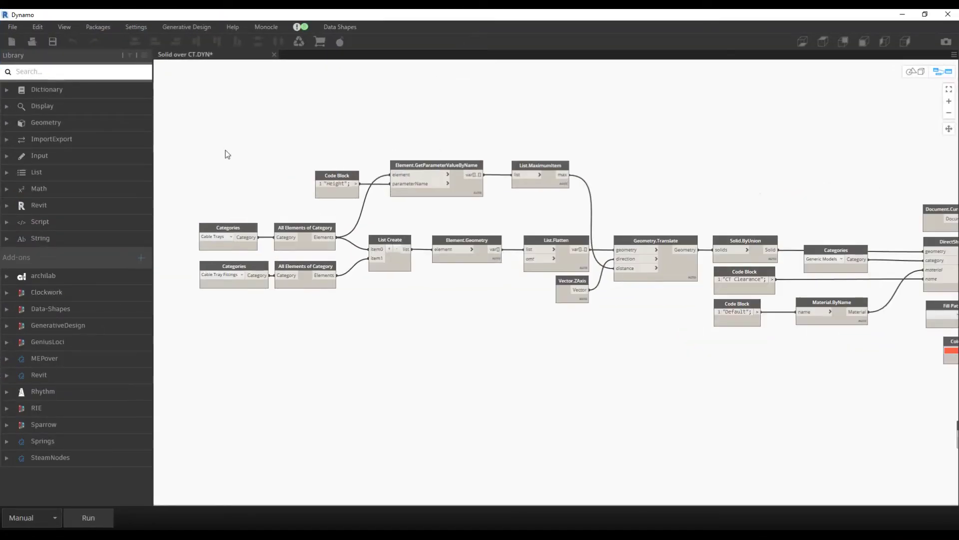
scroll(226, 150, "up", 1)
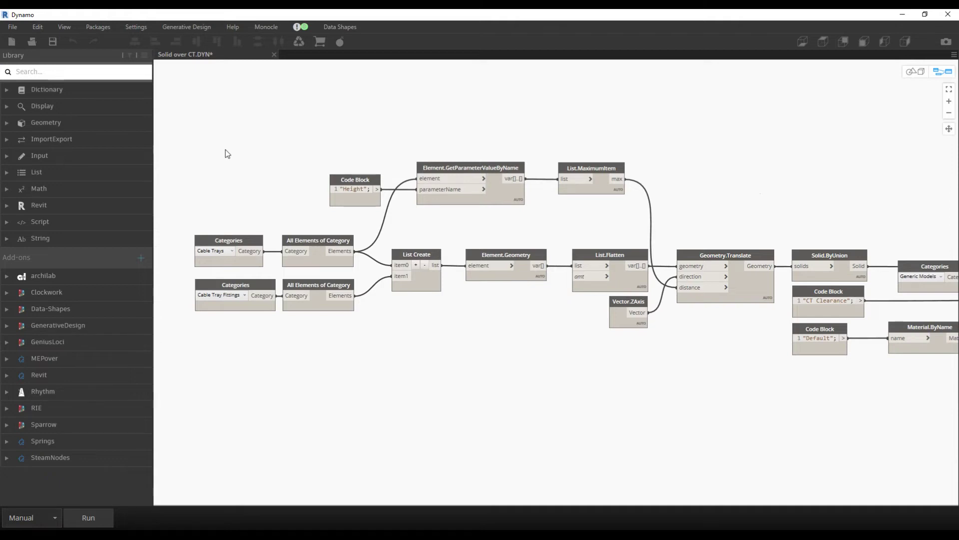
mouse_move(884, 178)
middle_mouse_down()
mouse_move(484, 177)
mouse_move(456, 133)
mouse_move(460, 116)
middle_mouse_up()
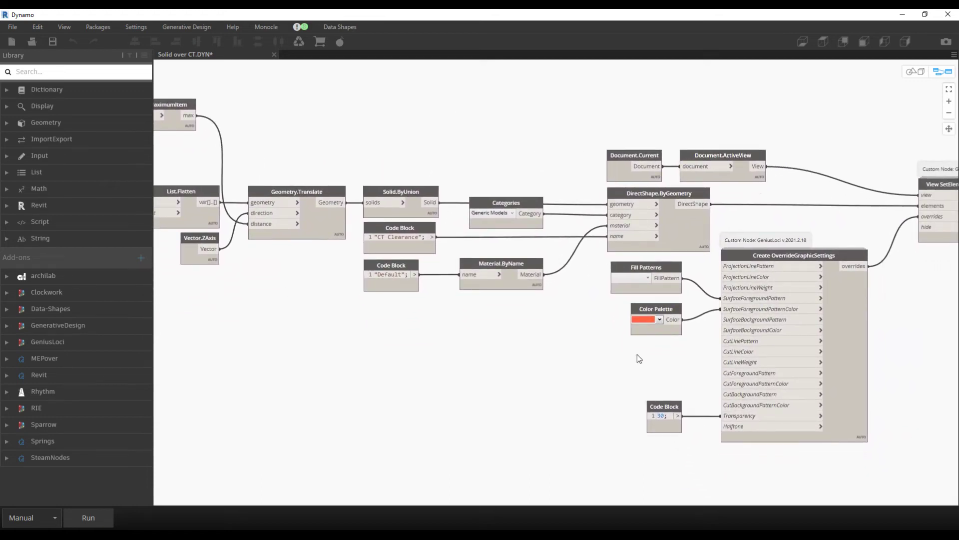
left_click(646, 280)
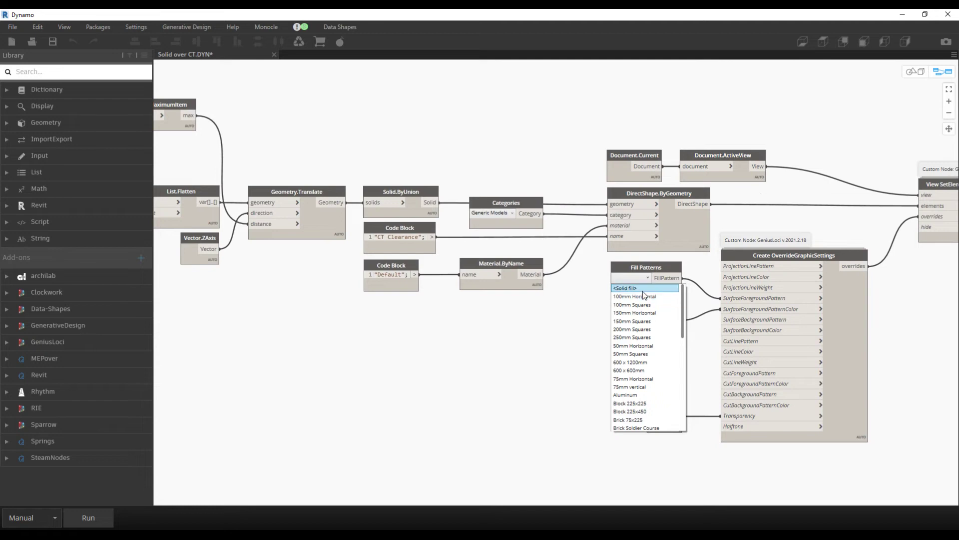
left_click(642, 291)
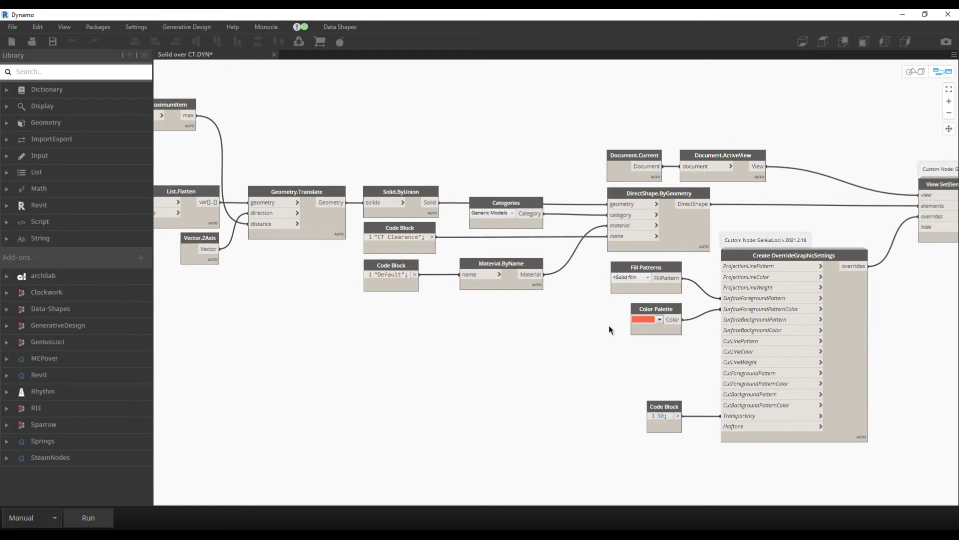
left_click_drag(484, 14, 690, 46)
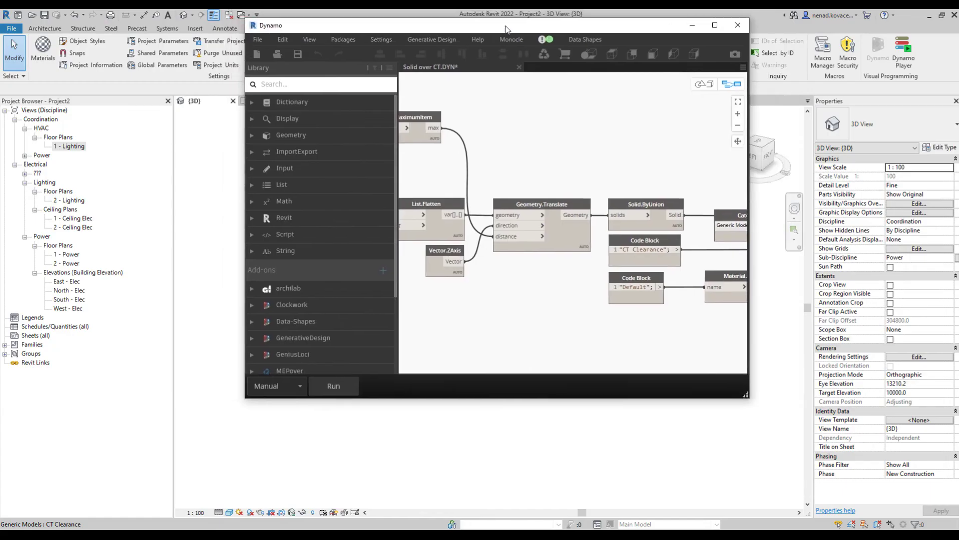
- Delete the existing clearance solid in Revit and rerun the graph to regenerate it
left_click(342, 254)
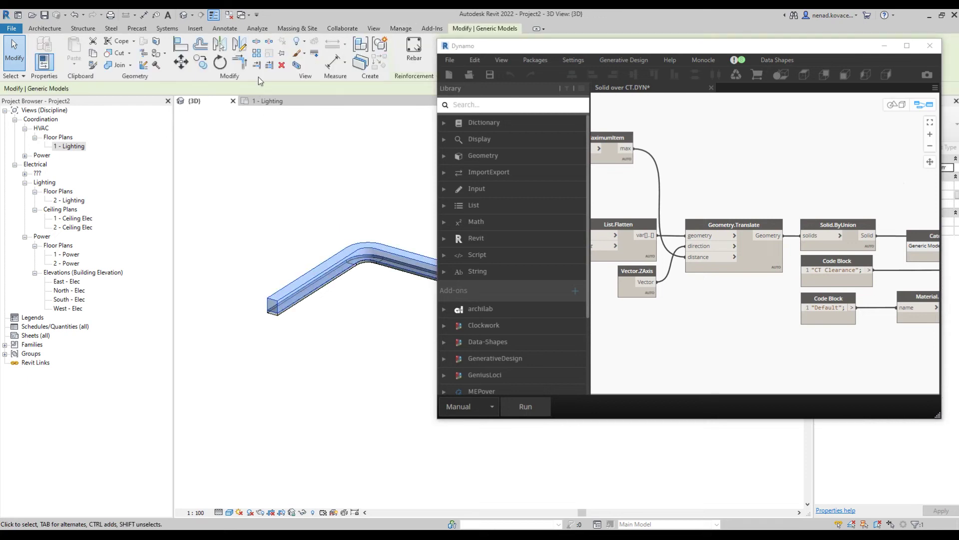
left_click(282, 68)
left_click(526, 406)
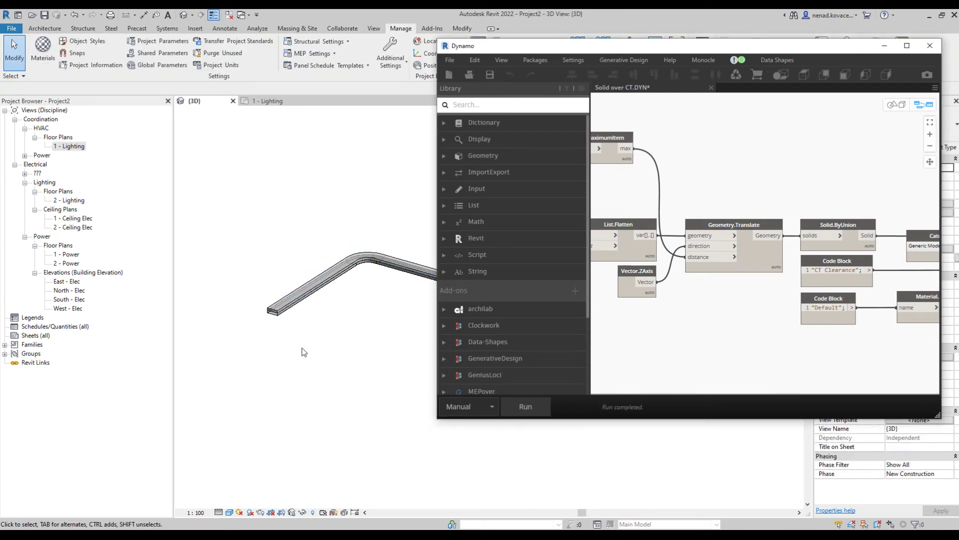
- Confirm the fill pattern is <Solid fill>, rerun the graph, and orbit to inspect the red solid
middle_click_drag(633, 326, 745, 239)
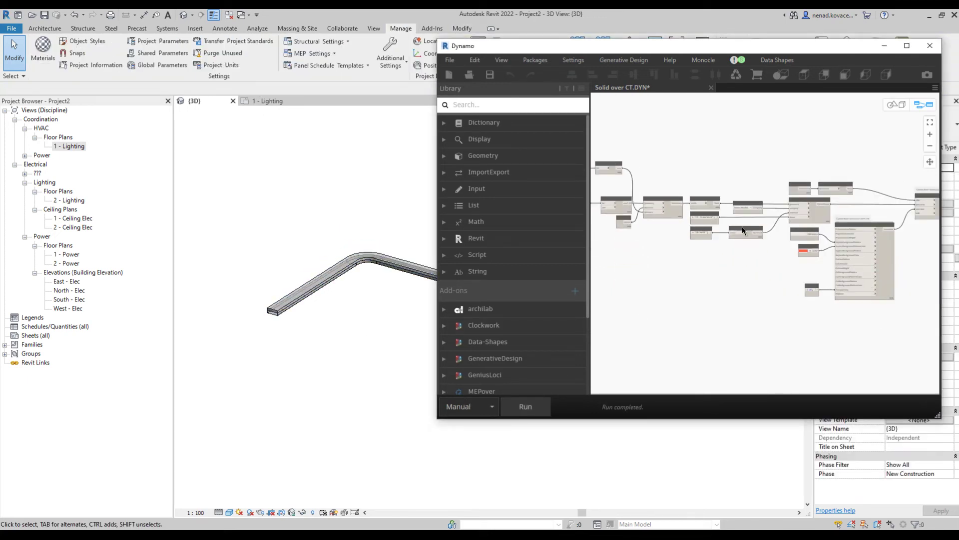
scroll(745, 239, "up", 2)
left_click(708, 236)
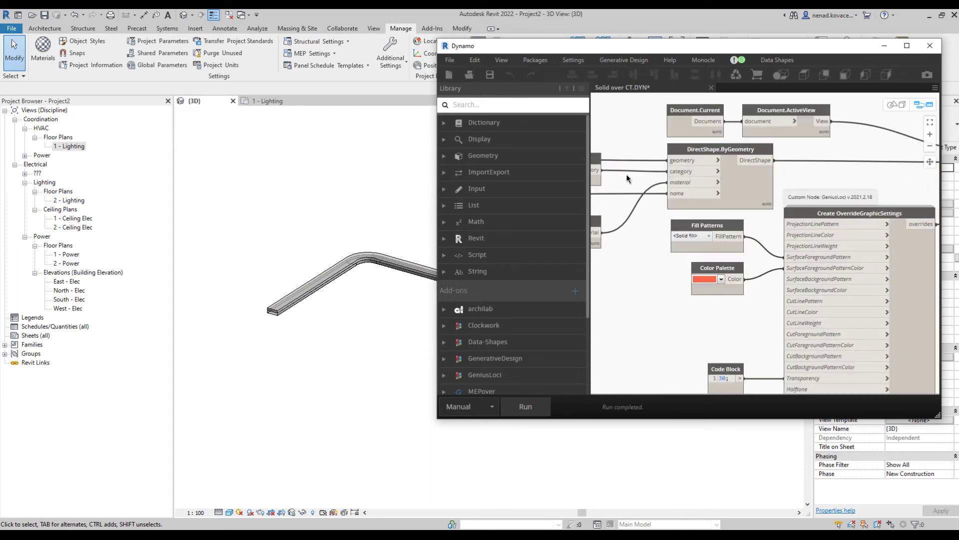
left_click(517, 406)
middle_click_drag(231, 263, 393, 262, "shift")
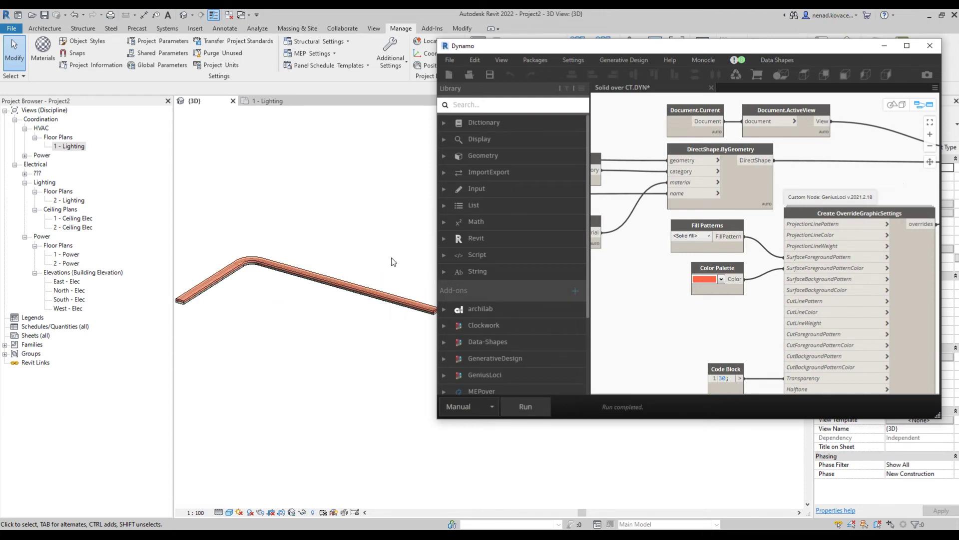
left_click(907, 46)
- Review the Solid over CT graph from output to input nodes, then close it
mouse_move(653, 216)
middle_mouse_down()
mouse_move(660, 280)
mouse_move(755, 292)
middle_mouse_up()
scroll(750, 262, "down", 1)
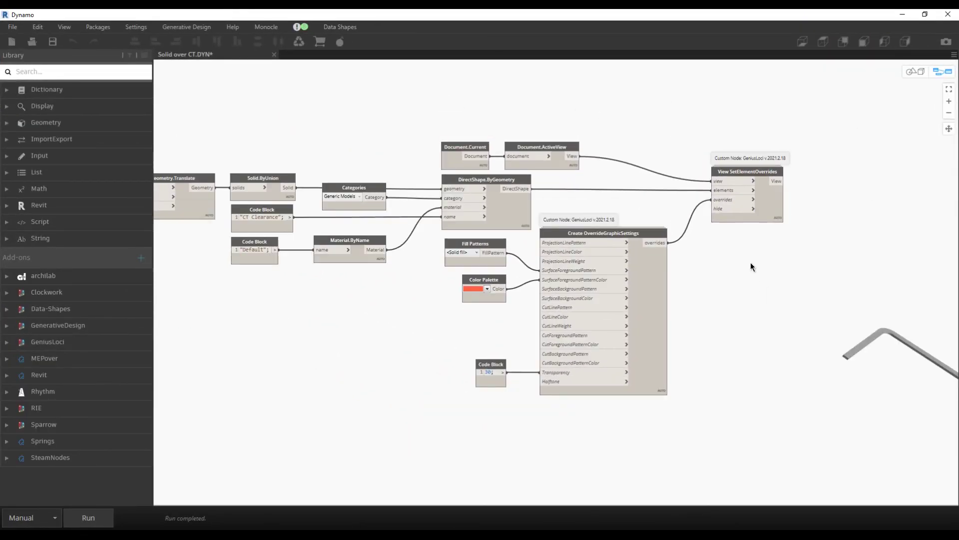
scroll(750, 263, "down", 2)
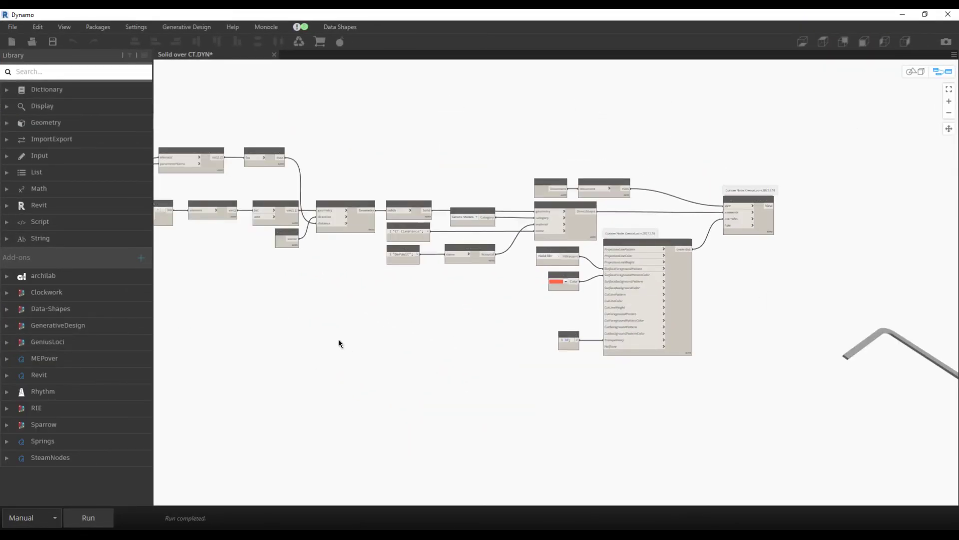
scroll(350, 330, "up", 1)
middle_click_drag(355, 328, 425, 312)
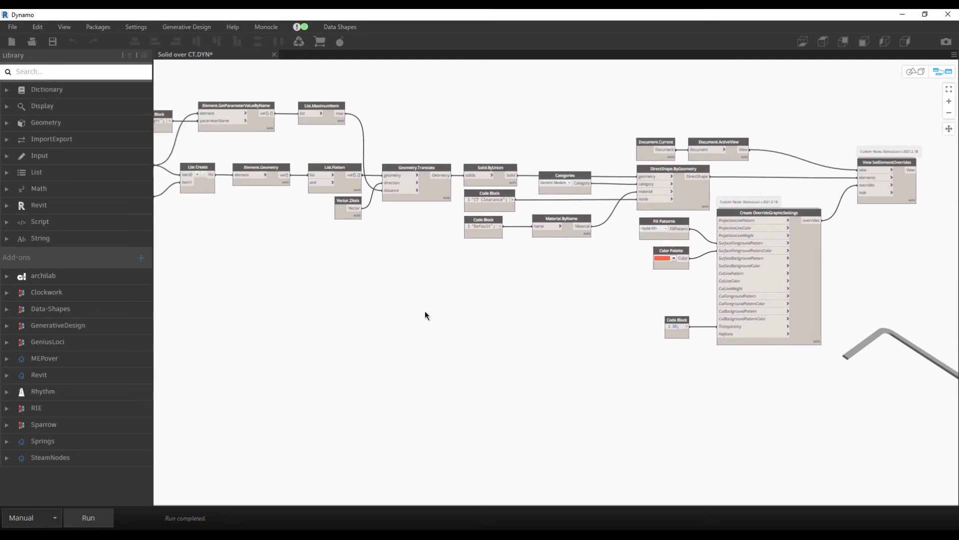
middle_click_drag(274, 302, 441, 317)
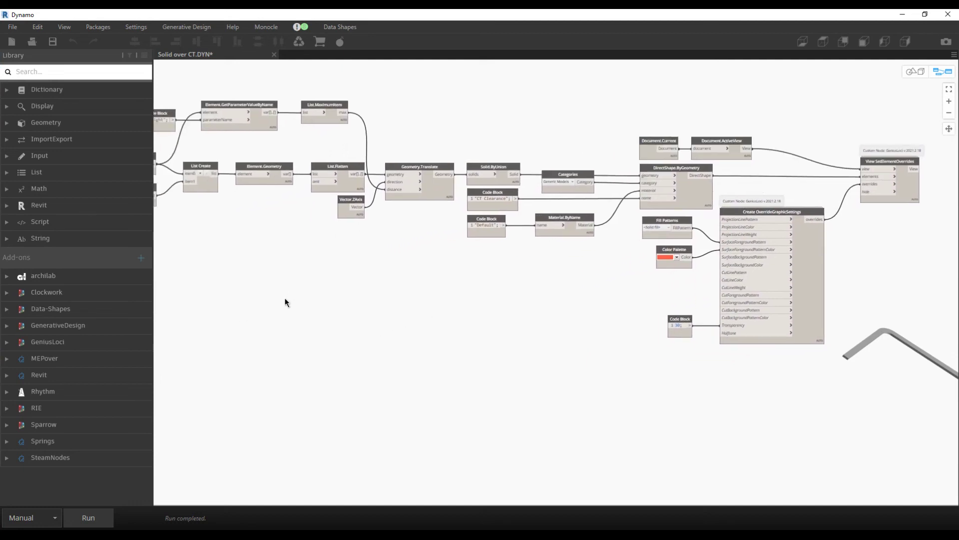
scroll(430, 315, "down", 1)
scroll(405, 311, "down", 1)
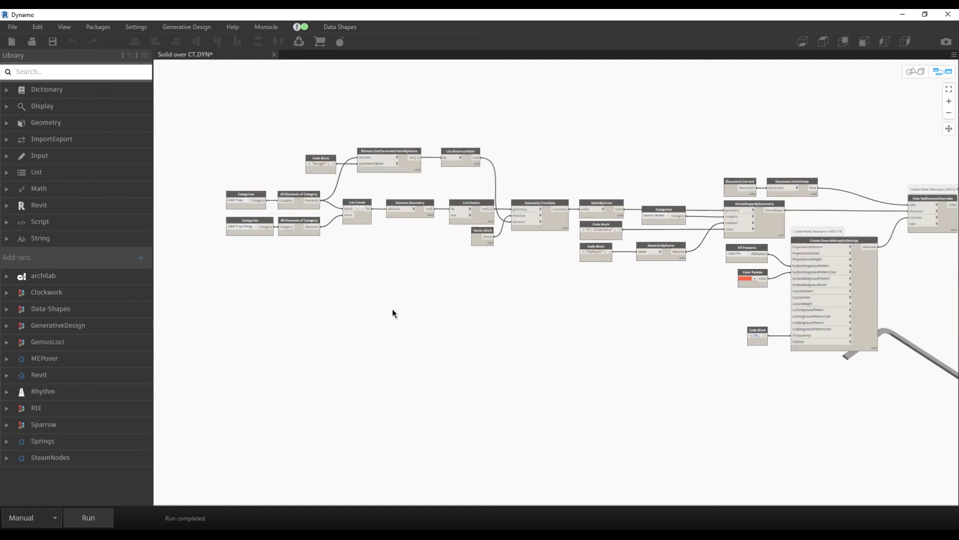
scroll(392, 308, "down", 1)
scroll(382, 295, "down", 1)
left_click(948, 14)
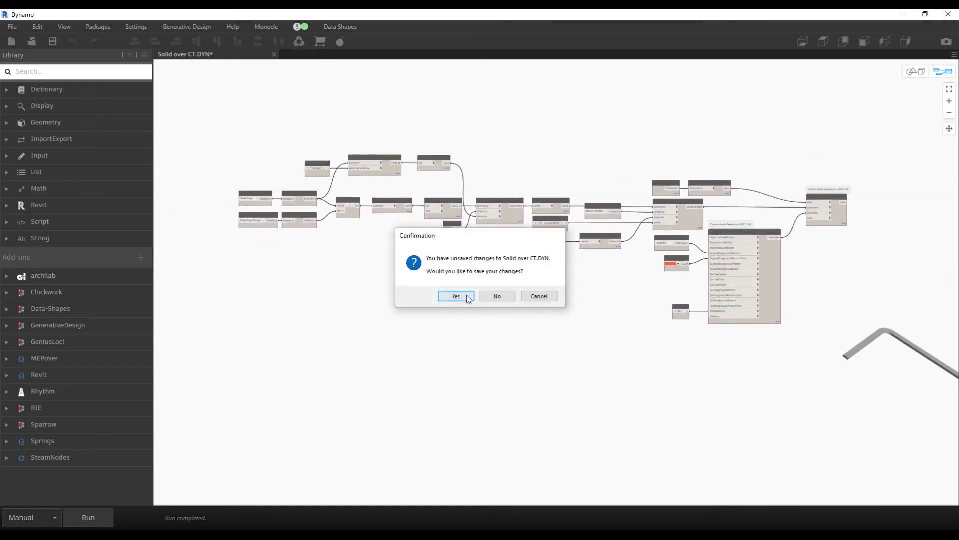